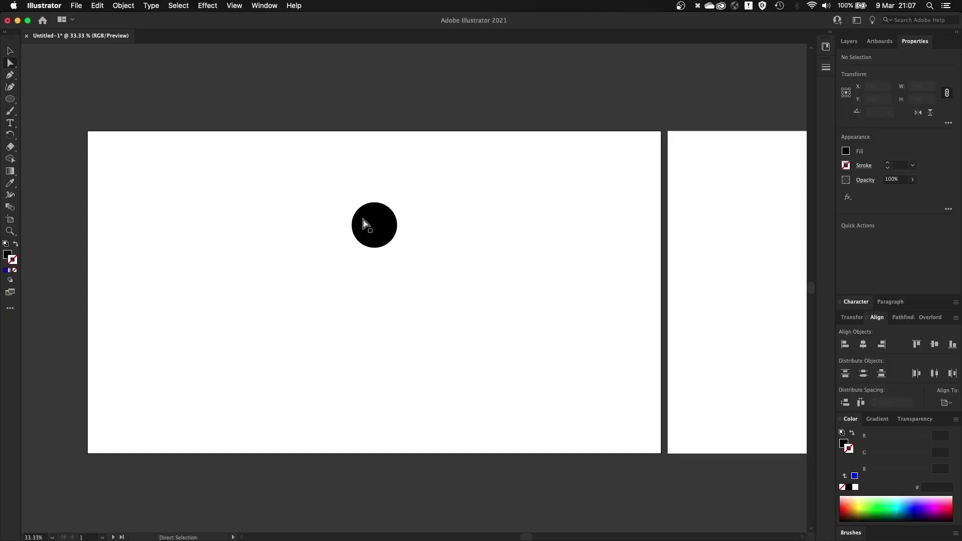
Select the 151 px black circle and switch to the Rotate tool with R.
{"action": "left_click", "coordinate": [371, 224]}
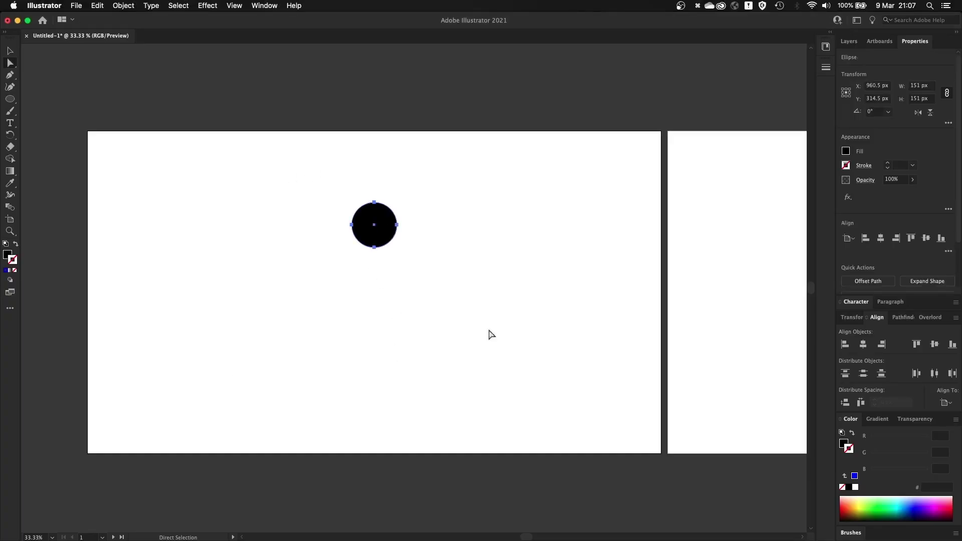
{"action": "left_click", "coordinate": [434, 315]}
{"action": "left_click", "coordinate": [391, 223]}
{"action": "key", "text": "r"}
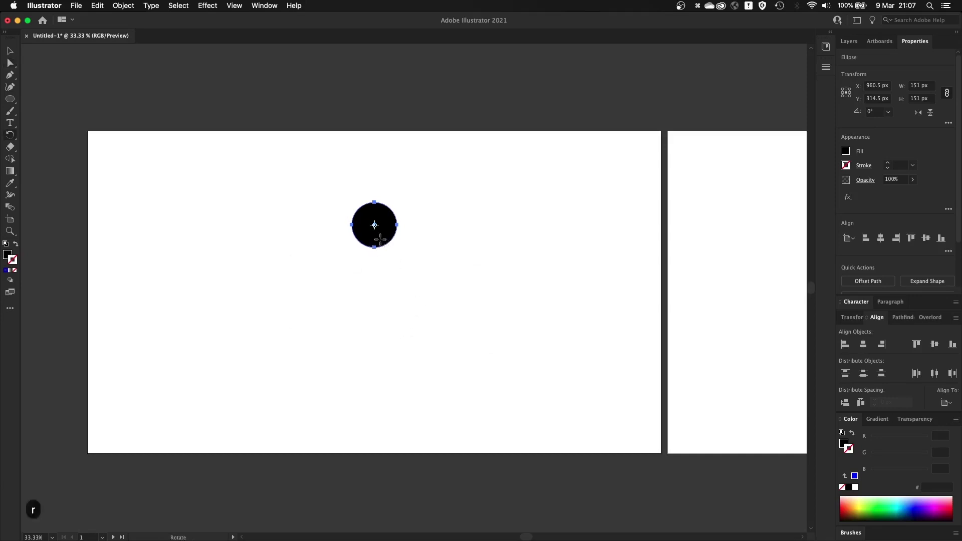
Set the pivot below the circle and make a rotated copy at 360/6 (60°).
{"action": "left_click", "coordinate": [374, 298], "text": "alt"}
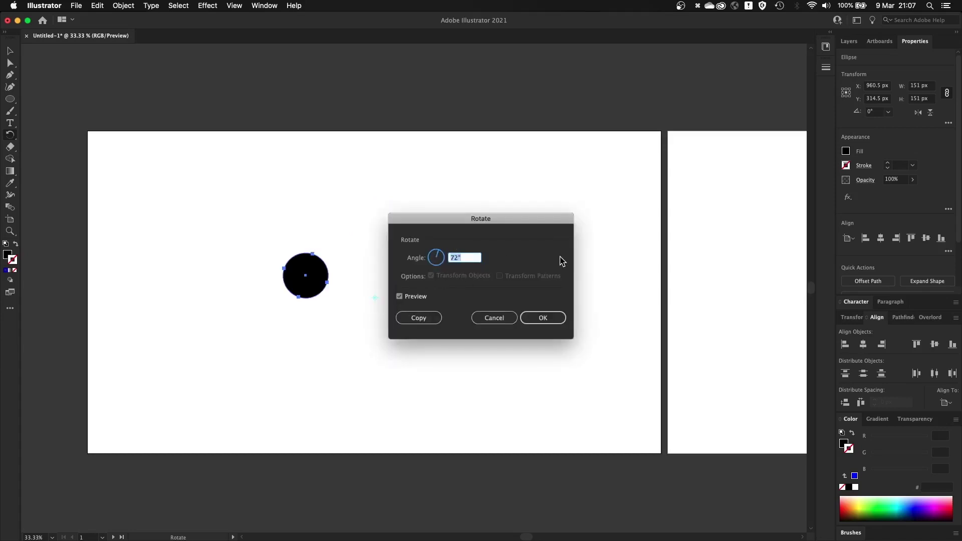
{"action": "type", "text": "360/6"}
{"action": "key", "text": "Tab"}
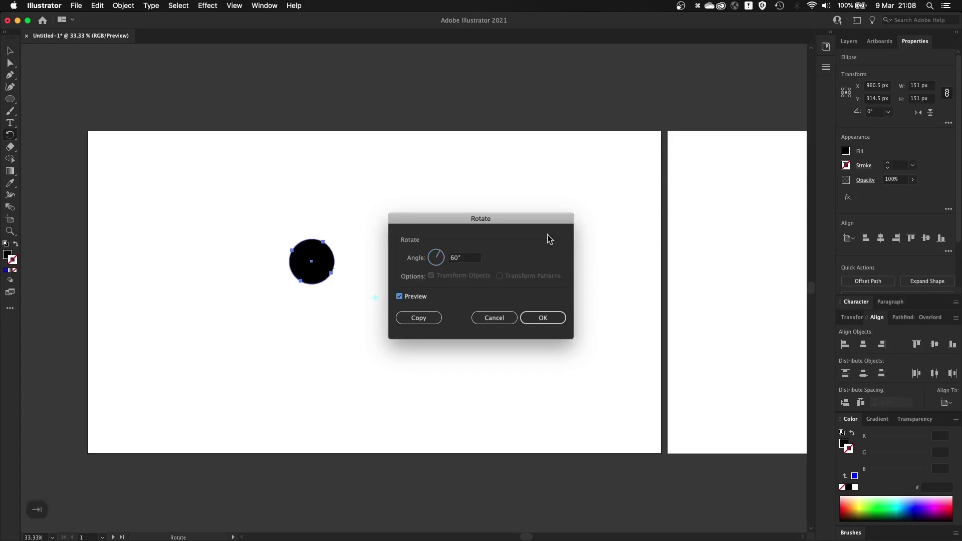
{"action": "left_click", "coordinate": [432, 318]}
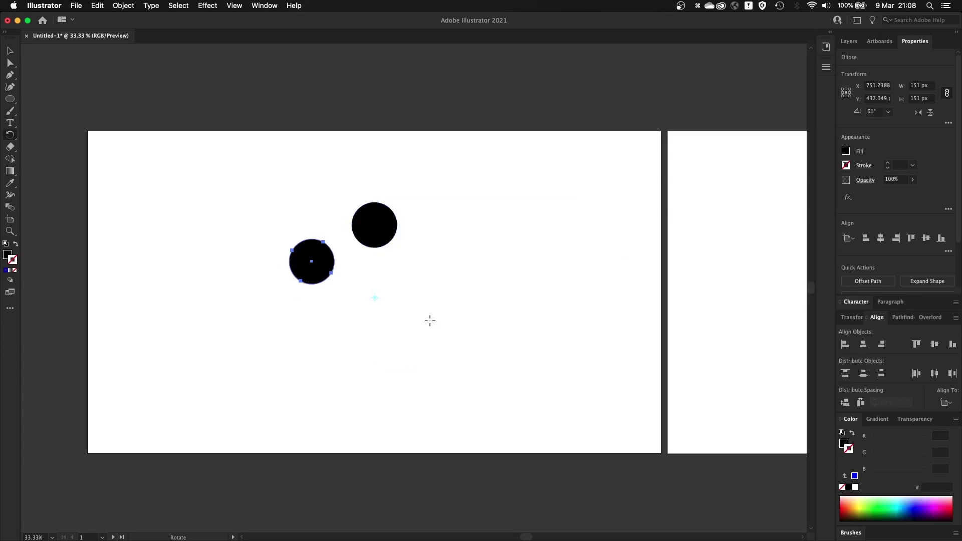
Repeat the rotated copy to complete six circles, then deselect the ring.
{"action": "key", "text": "super+d"}
{"action": "key", "text": "super+d"}
{"action": "key", "text": "super+d"}
{"action": "key", "text": "super+d"}
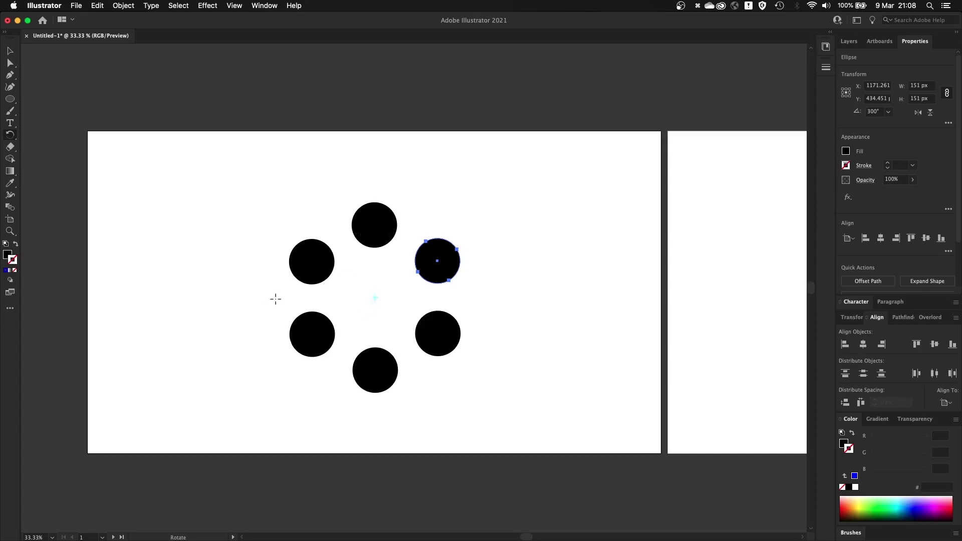
{"action": "key", "text": "v"}
{"action": "left_click", "coordinate": [256, 283]}
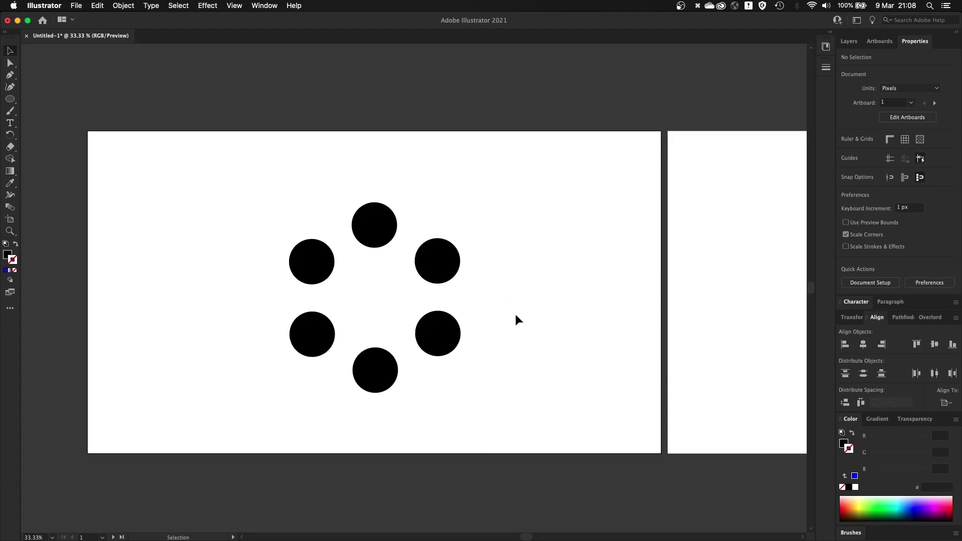
Pan to the second artboard's radius diagram and zoom in to 50%.
{"action": "key", "text": "space"}
{"action": "left_click_drag", "start_coordinate": [640, 285], "coordinate": [299, 236]}
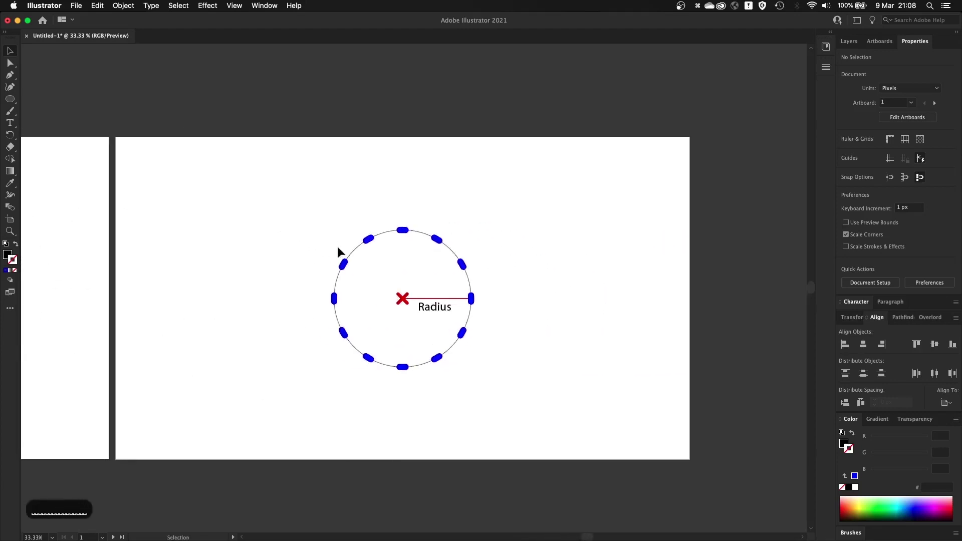
{"action": "key", "text": "z"}
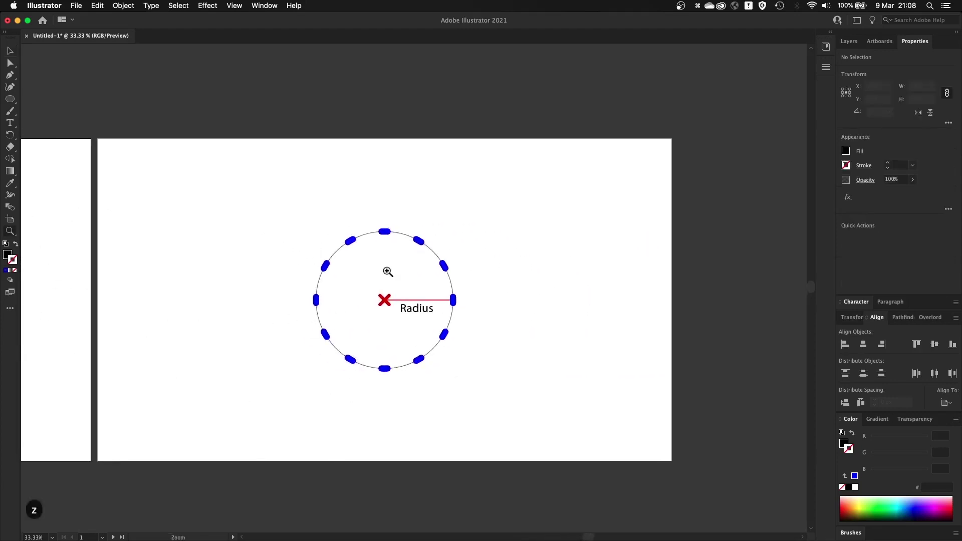
{"action": "left_click", "coordinate": [390, 275]}
{"action": "scroll", "coordinate": [432, 307], "scroll_direction": "right", "scroll_amount": 3}
{"action": "scroll", "coordinate": [433, 308], "scroll_direction": "down", "scroll_amount": 1}
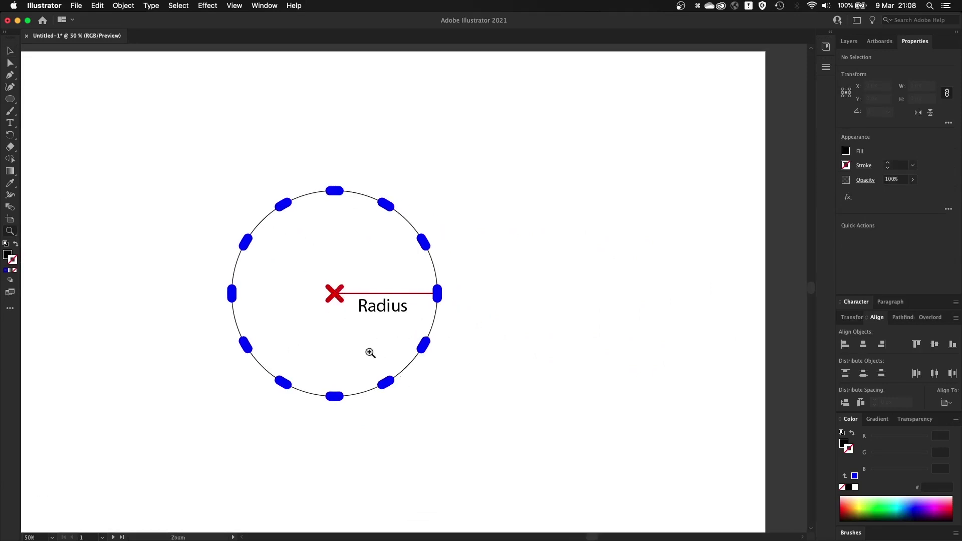
{"action": "key", "text": "v"}
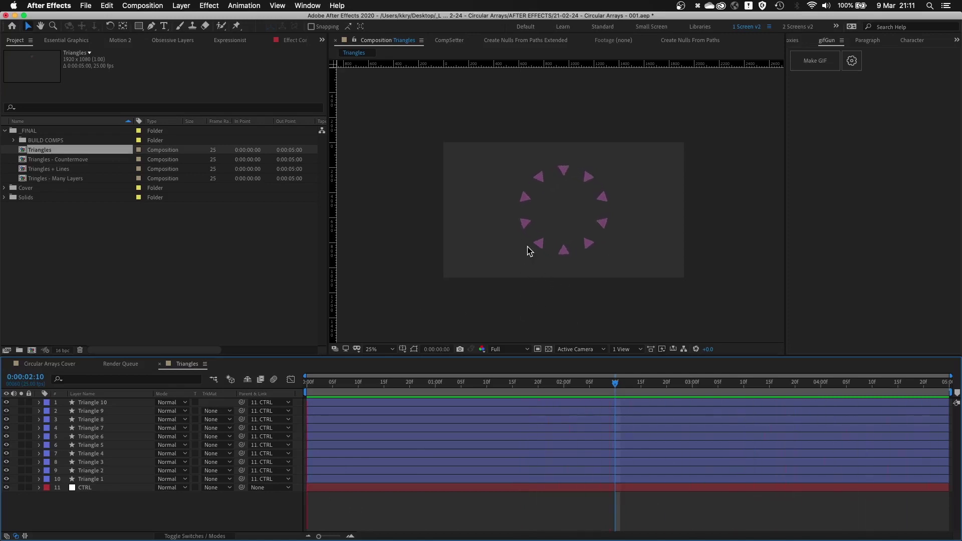
Set time to frame 23 and duplicate the top triangle layer, Triangle 10, twice.
{"action": "left_click", "coordinate": [453, 387]}
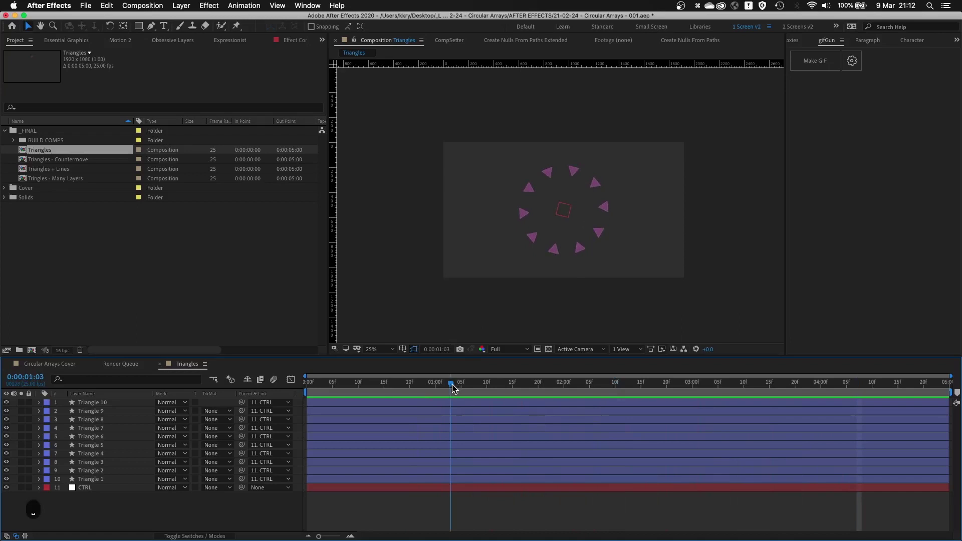
{"action": "scroll", "coordinate": [418, 325], "scroll_direction": "up", "scroll_amount": 2}
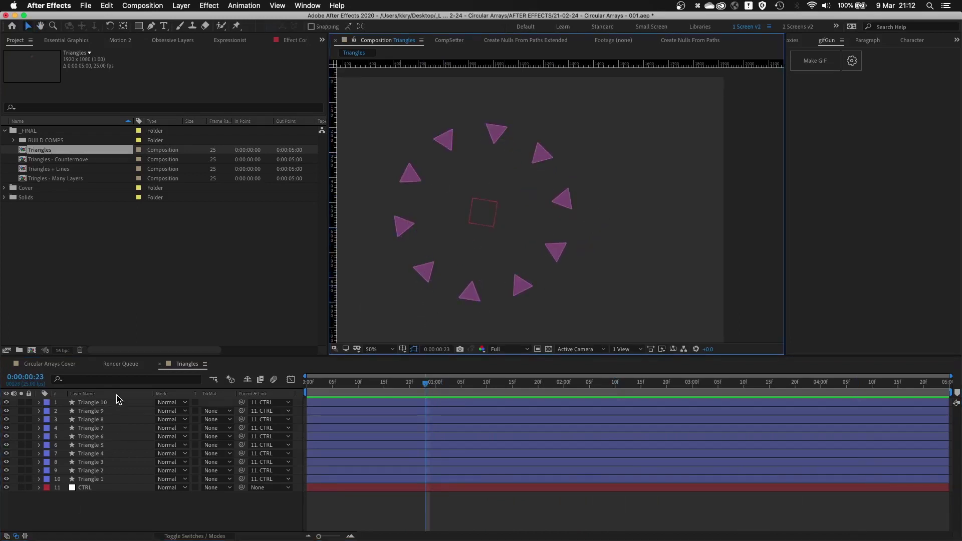
{"action": "left_click", "coordinate": [91, 411]}
{"action": "left_click", "coordinate": [107, 404]}
{"action": "key", "text": "super+d"}
{"action": "key", "text": "super+d"}
{"action": "key", "text": "super+d"}
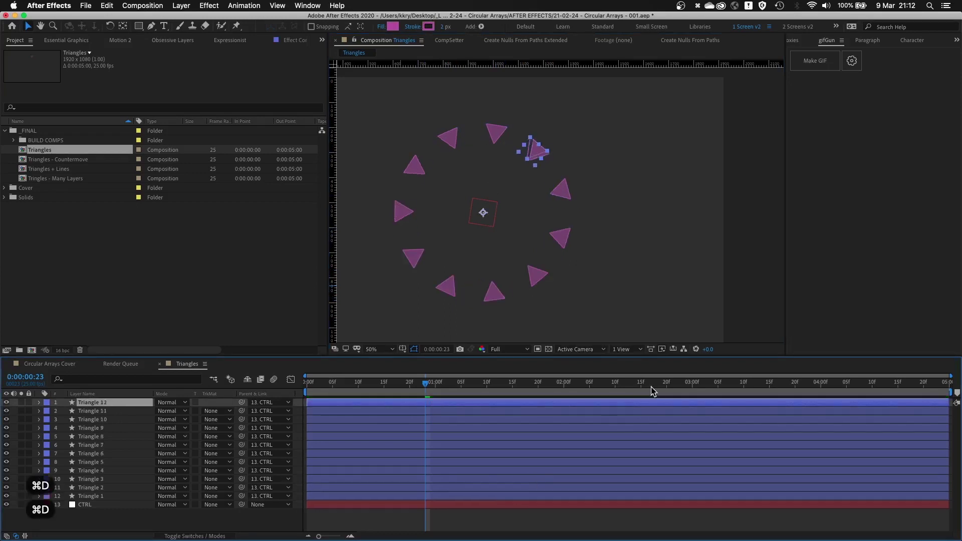
{"action": "key", "text": "super+d"}
{"action": "key", "text": "super+d"}
{"action": "key", "text": "super+d"}
{"action": "key", "text": "super+d"}
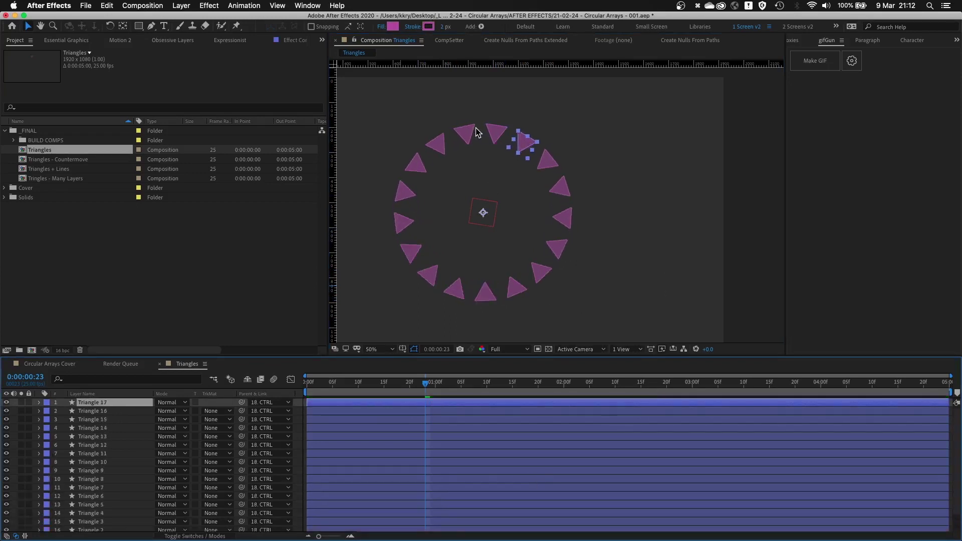
Select Triangle 5 through Triangle 17 and delete them, leaving four triangles.
{"action": "key", "text": "comma"}
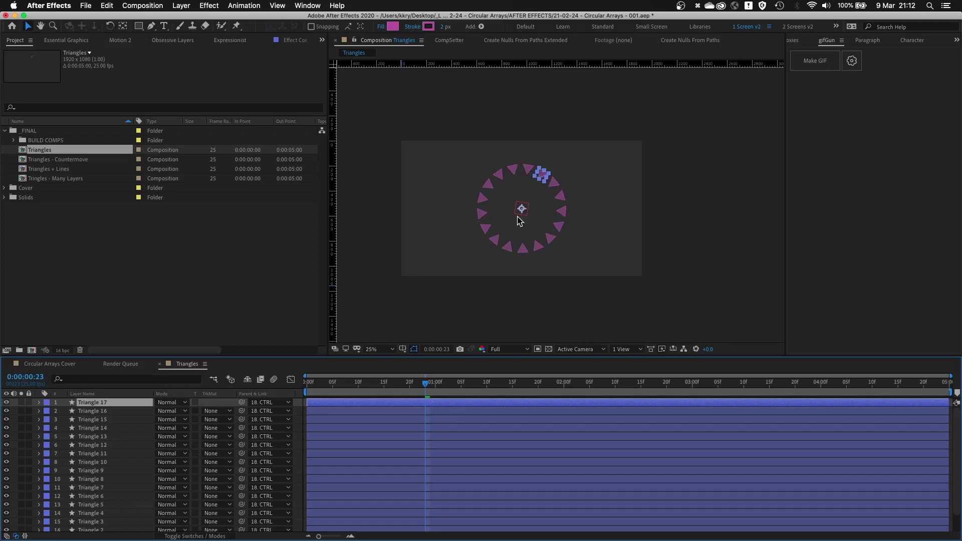
{"action": "left_click", "coordinate": [507, 266]}
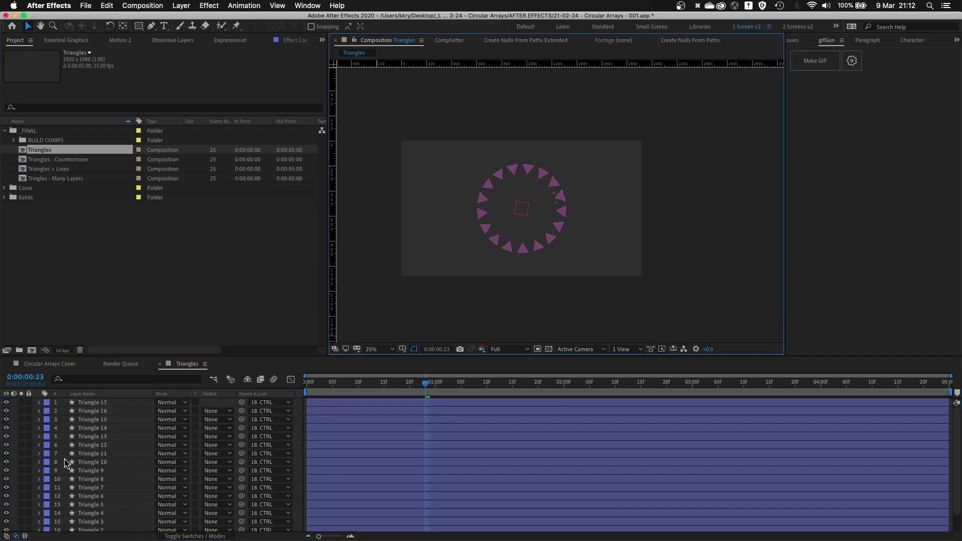
{"action": "scroll", "coordinate": [138, 484], "scroll_direction": "down", "scroll_amount": 2}
{"action": "left_click", "coordinate": [116, 485]}
{"action": "scroll", "coordinate": [128, 436], "scroll_direction": "up", "scroll_amount": 2}
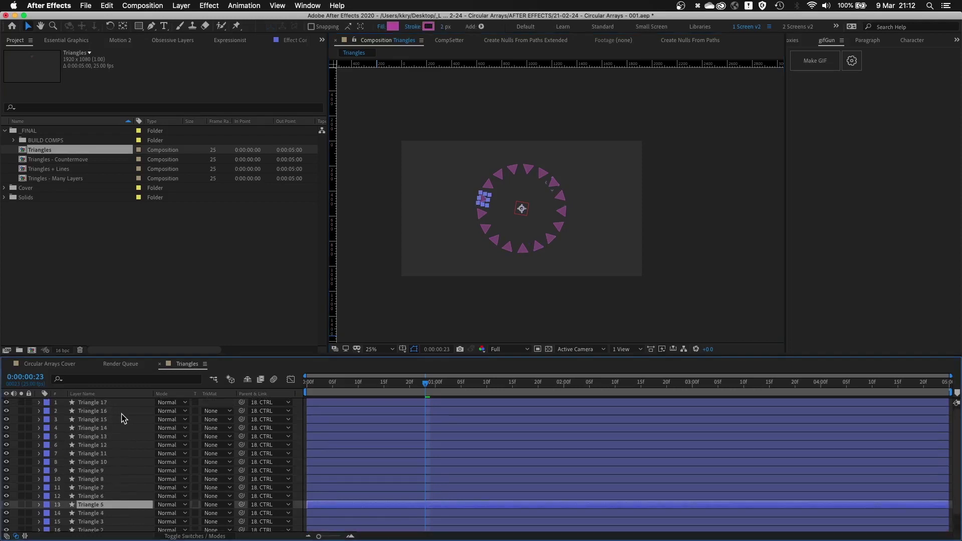
{"action": "left_click", "coordinate": [122, 402], "text": "shift"}
{"action": "key", "text": "Delete"}
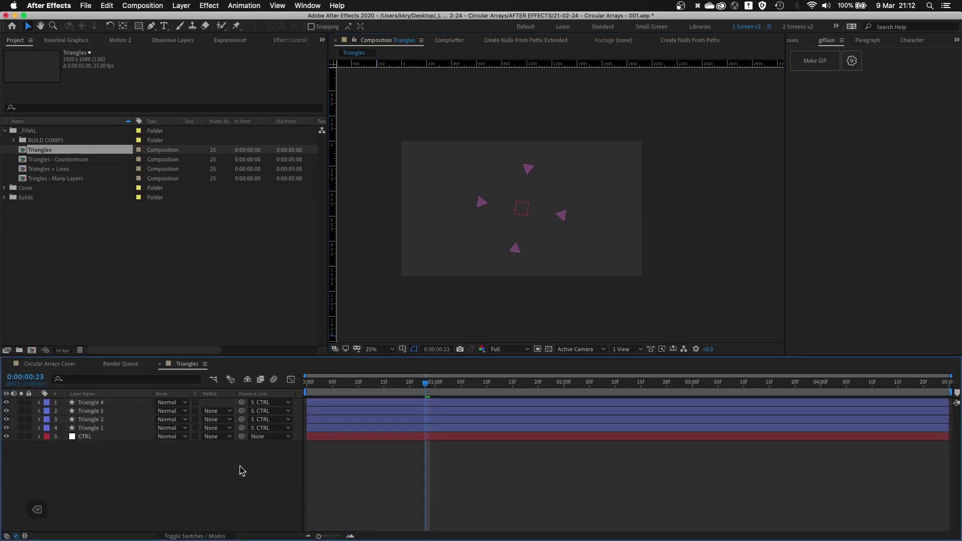
{"action": "scroll", "coordinate": [557, 184], "scroll_direction": "up", "scroll_amount": 2}
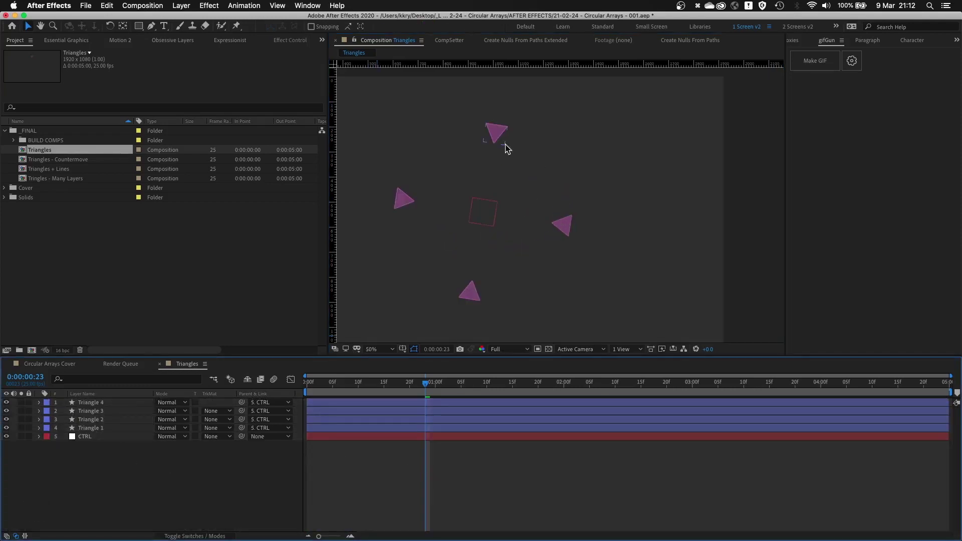
{"action": "key", "text": "Home"}
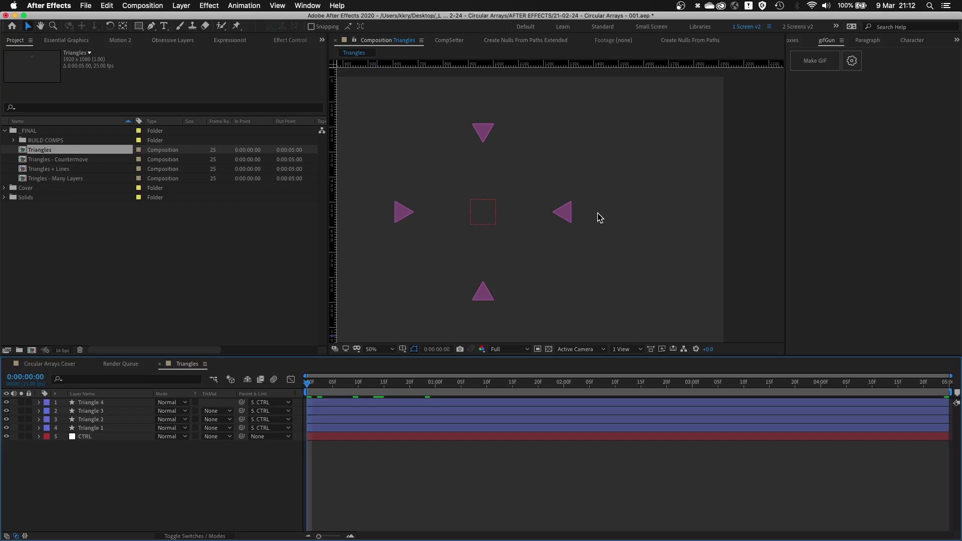
{"action": "left_click", "coordinate": [482, 135]}
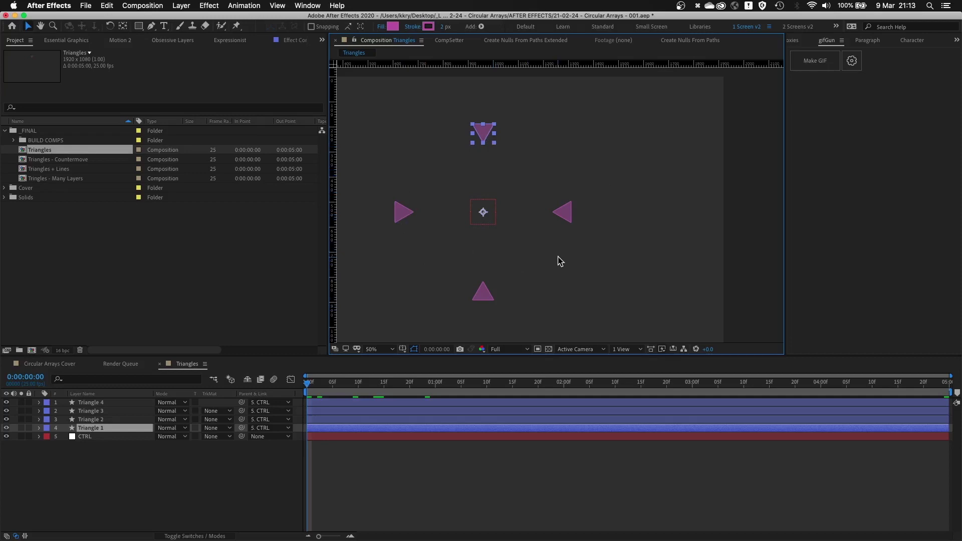
{"action": "left_click", "coordinate": [390, 466]}
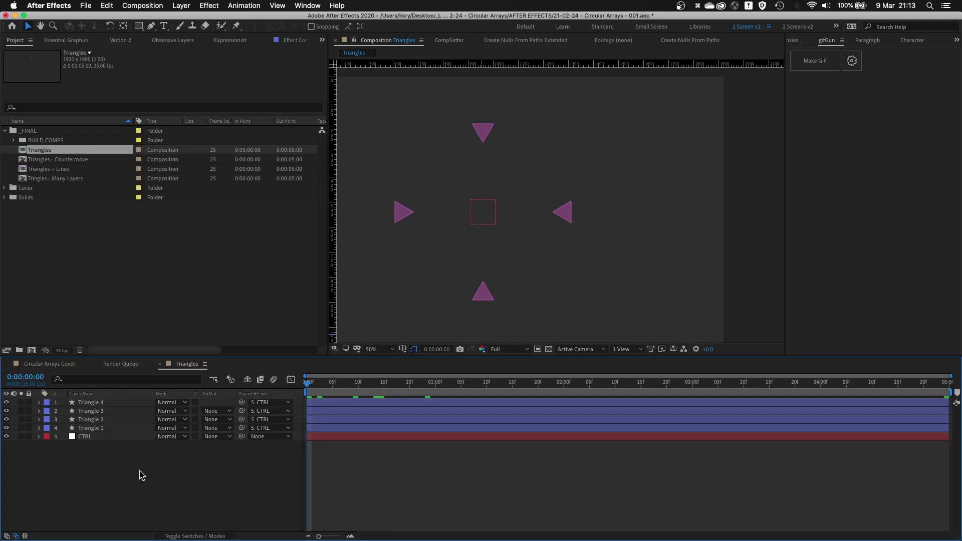
{"action": "left_click", "coordinate": [101, 421]}
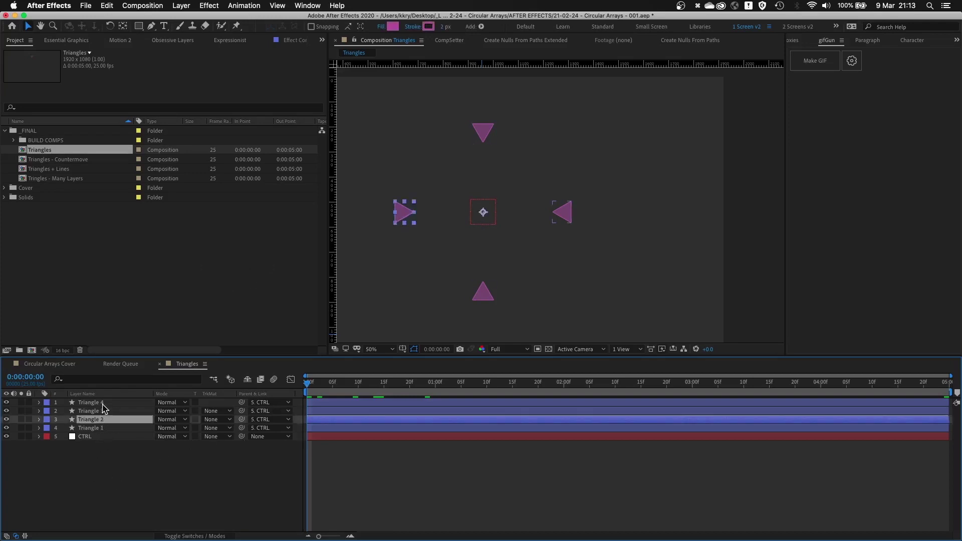
Delete Triangles 2–4 and scrub time to watch CTRL's rotation swing Triangle 1.
{"action": "left_click", "coordinate": [102, 402], "text": "shift"}
{"action": "key", "text": "Delete"}
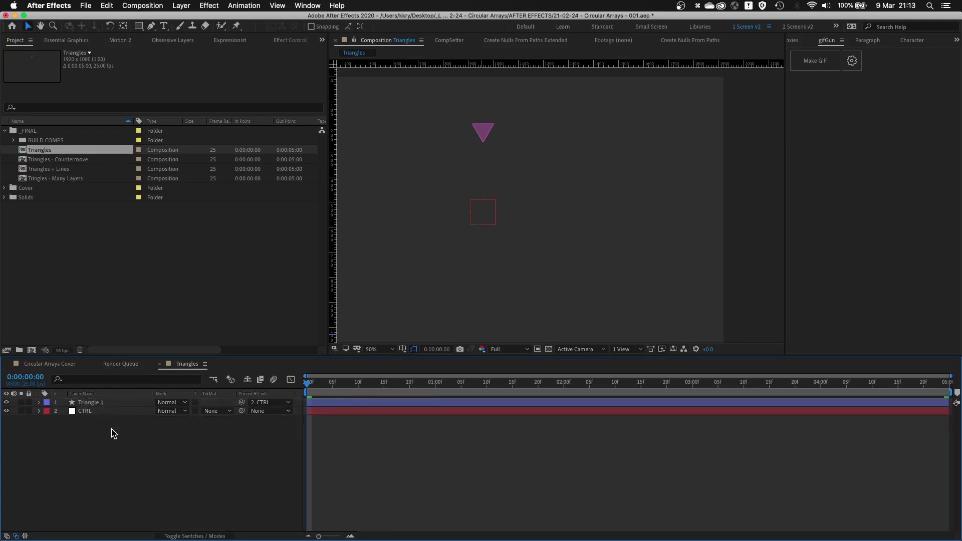
{"action": "left_click", "coordinate": [86, 411]}
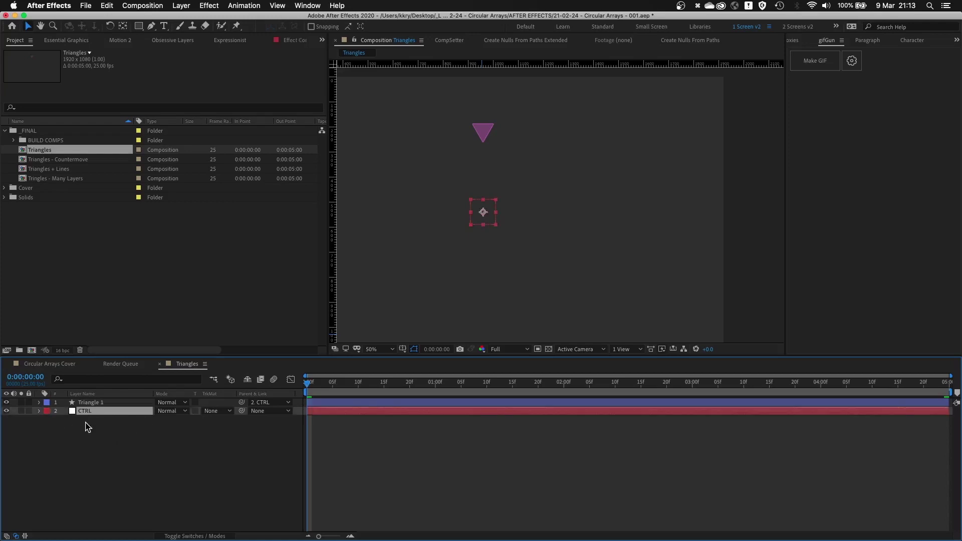
{"action": "left_click", "coordinate": [102, 403]}
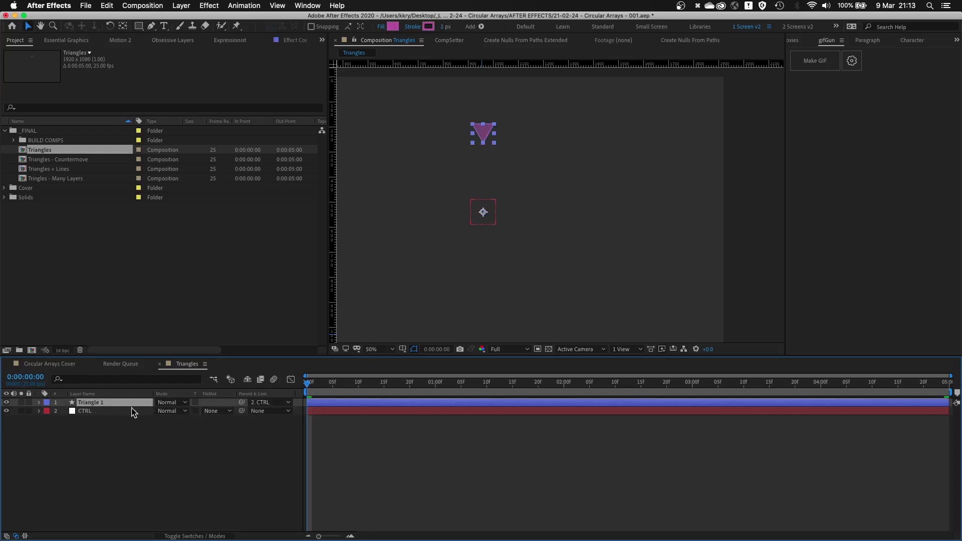
{"action": "left_click", "coordinate": [100, 411]}
{"action": "key", "text": "r"}
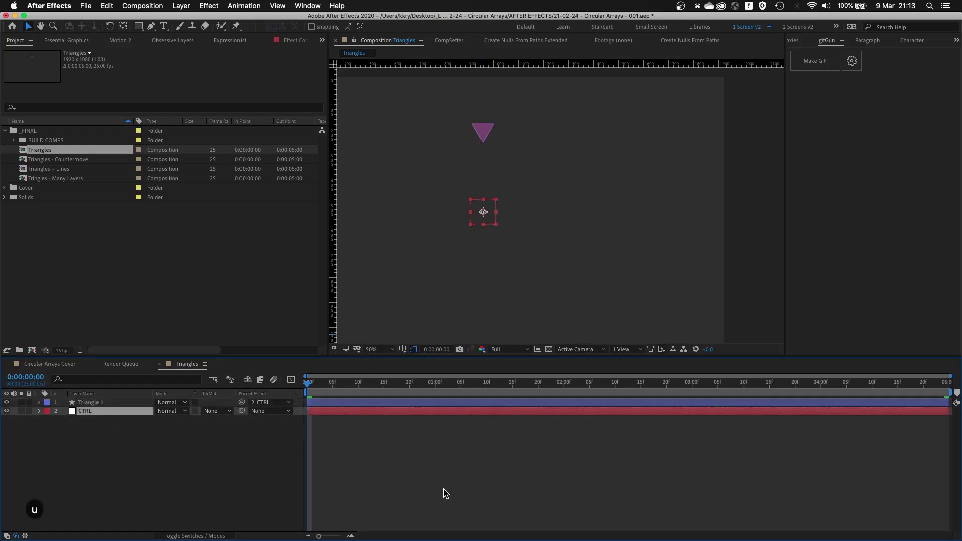
{"action": "left_click", "coordinate": [318, 392]}
{"action": "left_click_drag", "start_coordinate": [329, 392], "coordinate": [293, 410]}
{"action": "left_click", "coordinate": [185, 462]}
Set CTRL's radiusSize slider to 266 and zoom the viewer out to 25%.
{"action": "left_click", "coordinate": [36, 412]}
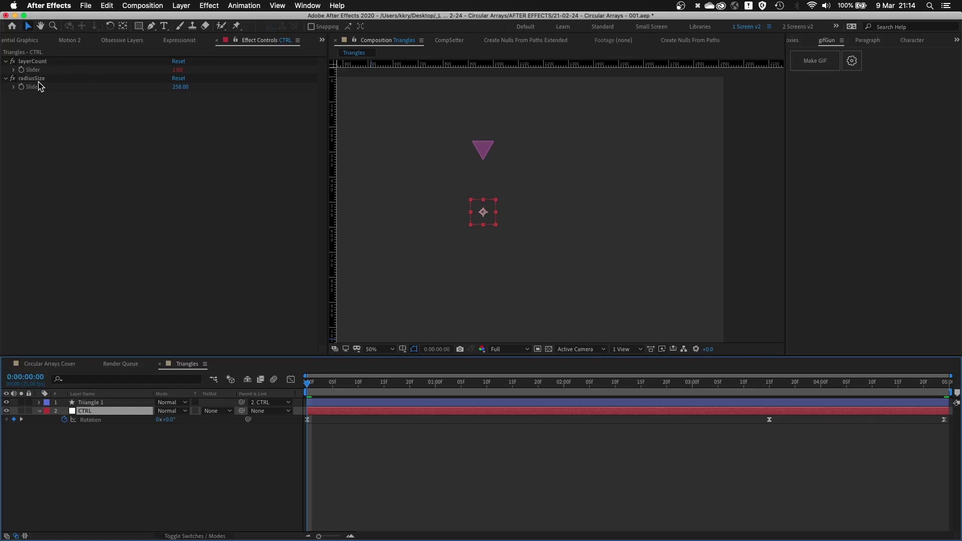
{"action": "left_click_drag", "start_coordinate": [178, 88], "coordinate": [204, 90]}
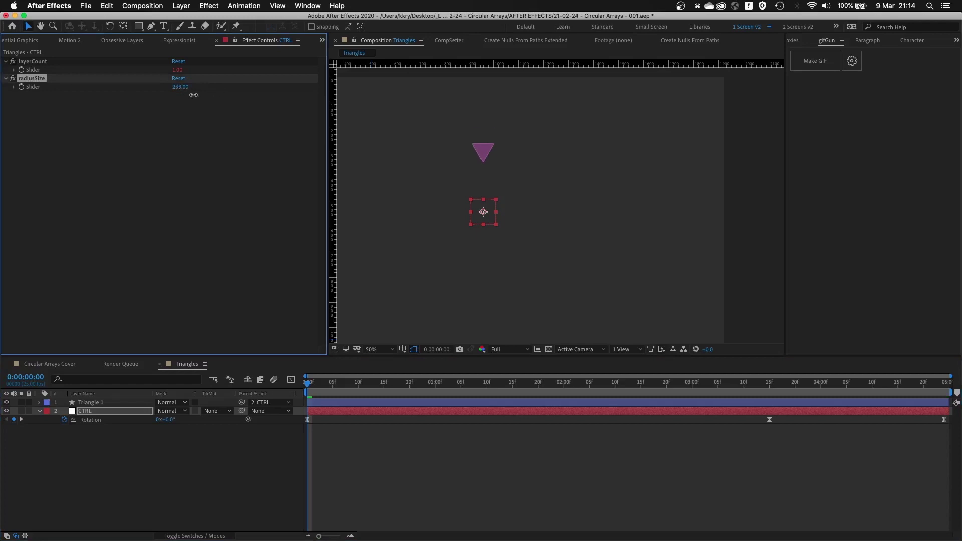
{"action": "left_click_drag", "start_coordinate": [194, 95], "coordinate": [193, 95]}
{"action": "key", "text": "comma"}
Reveal Triangle 1's expressions and open its Anchor Point expression in the code editor.
{"action": "left_click", "coordinate": [172, 465]}
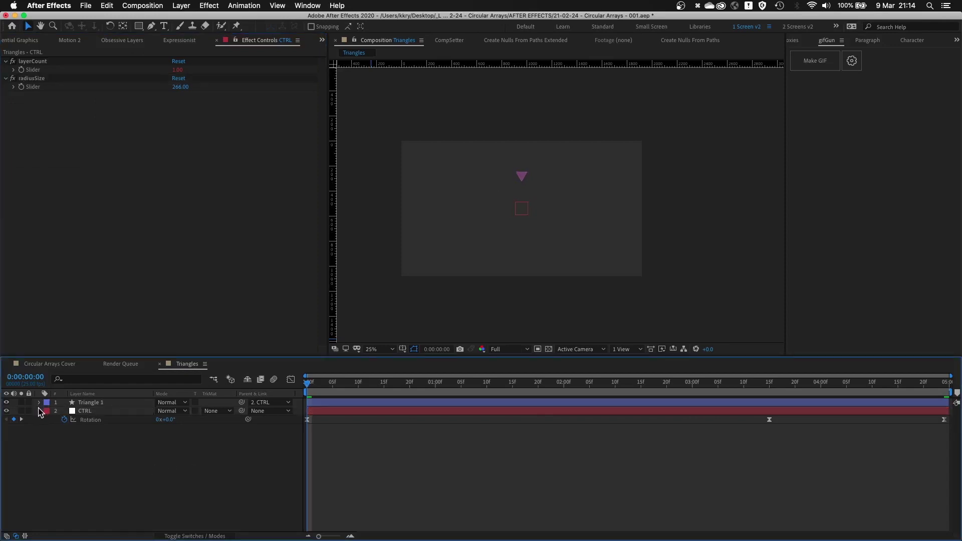
{"action": "left_click", "coordinate": [39, 411]}
{"action": "left_click", "coordinate": [97, 403]}
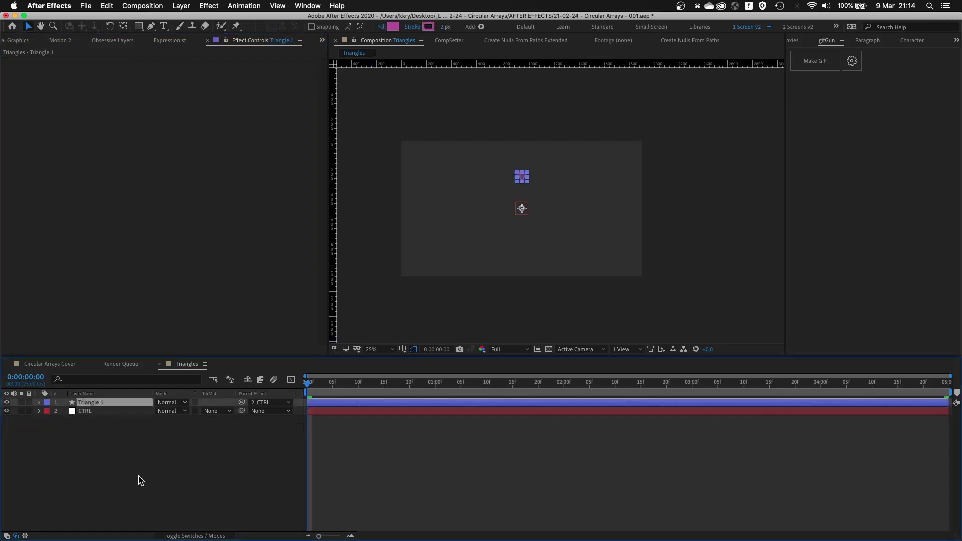
{"action": "key", "text": "e"}
{"action": "key", "text": "e"}
{"action": "left_click", "coordinate": [103, 486]}
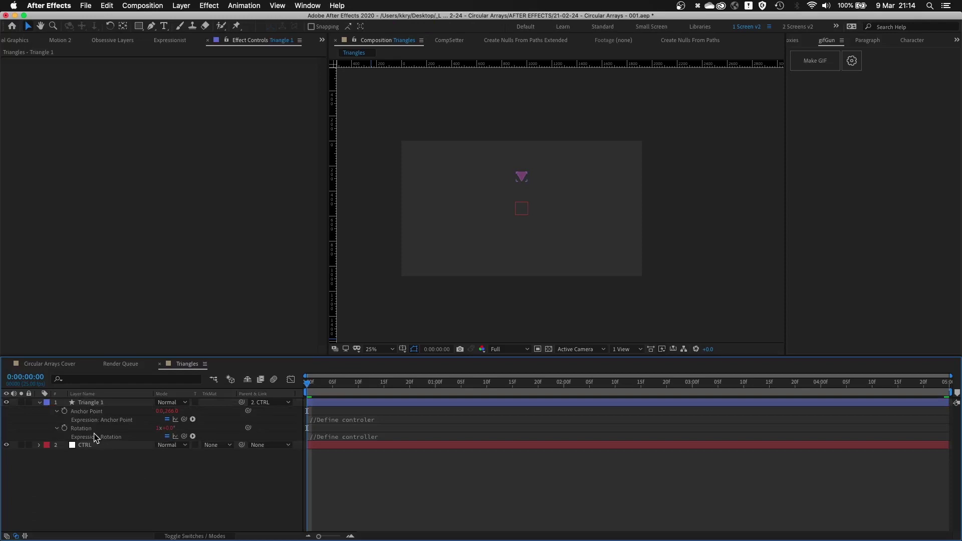
{"action": "left_click", "coordinate": [83, 411]}
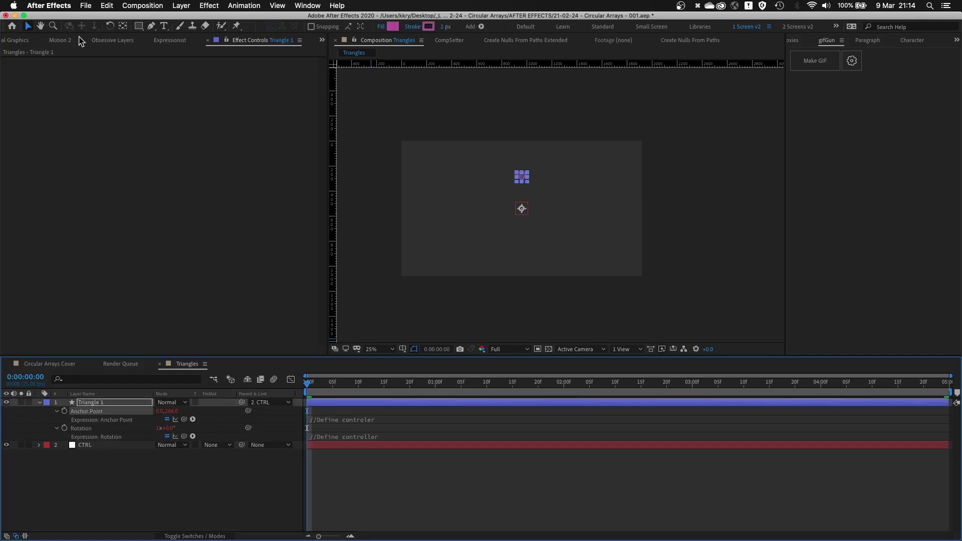
{"action": "left_click", "coordinate": [170, 40]}
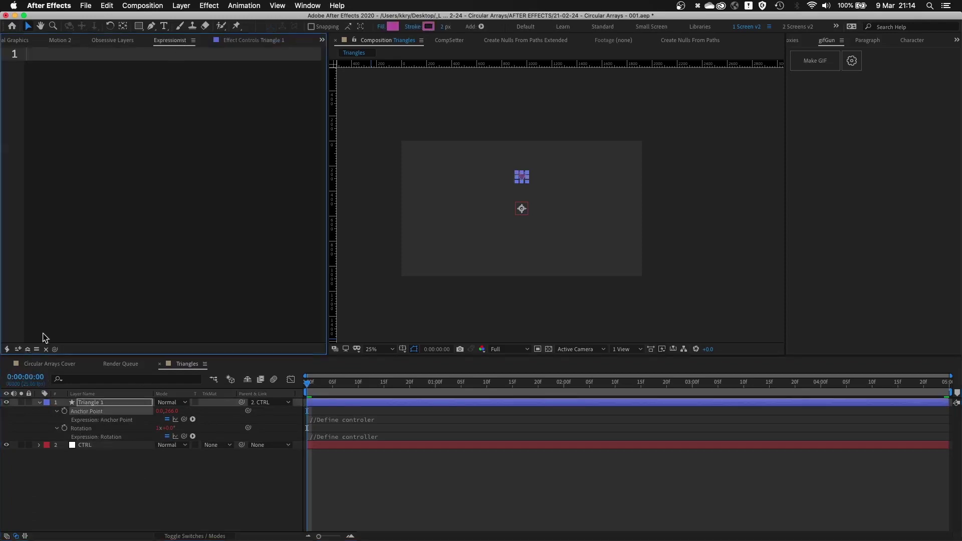
{"action": "left_click", "coordinate": [197, 197]}
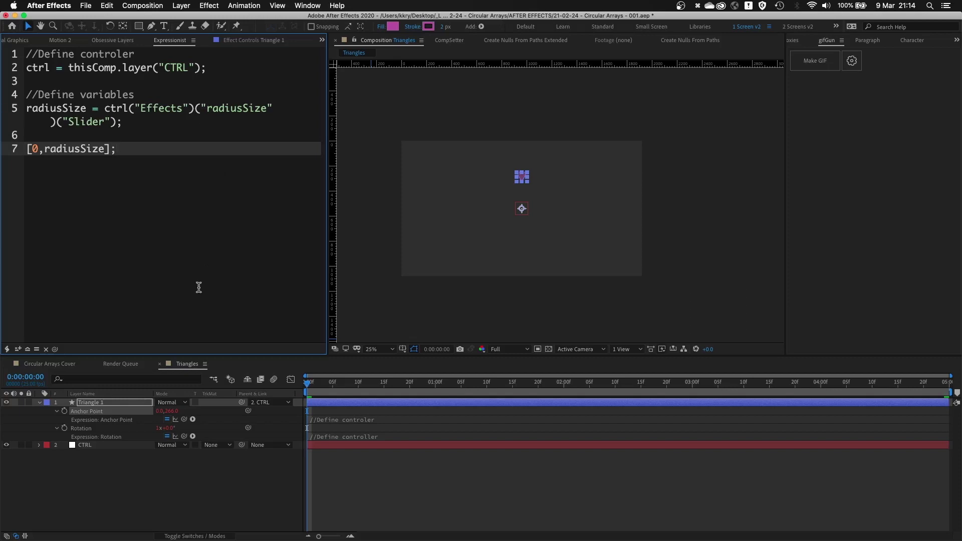
{"action": "key", "text": "period"}
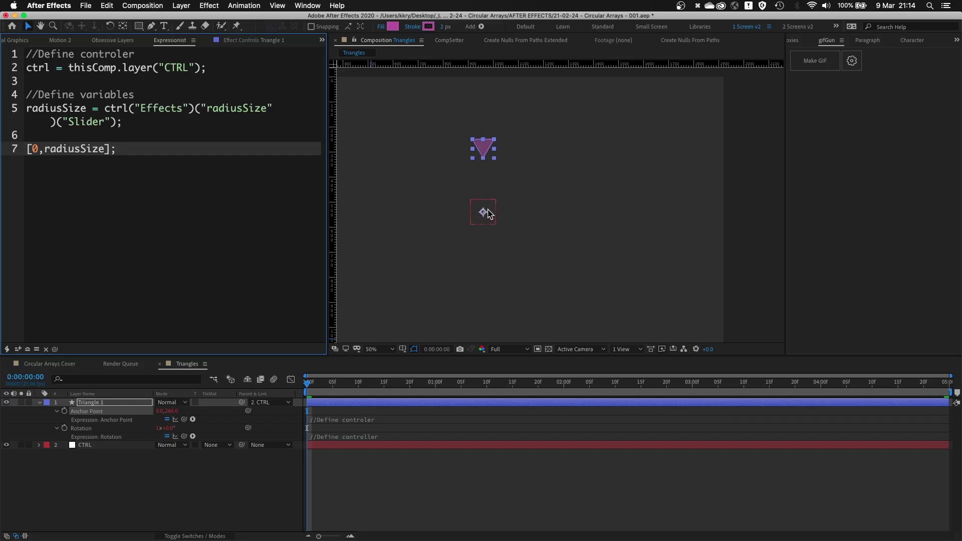
{"action": "left_click", "coordinate": [146, 421]}
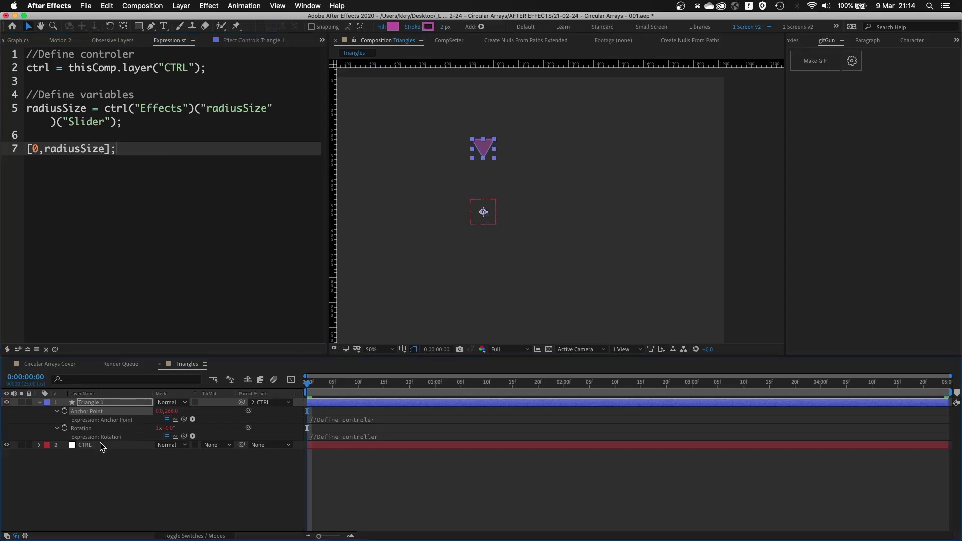
Expand CTRL's effects and raise the radiusSize slider to 393.
{"action": "double_click", "coordinate": [55, 108]}
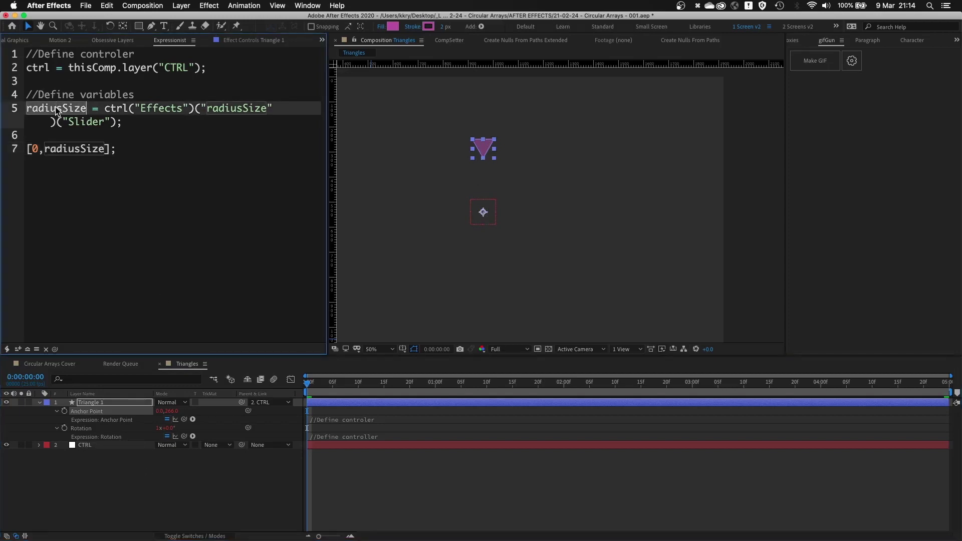
{"action": "left_click", "coordinate": [92, 446]}
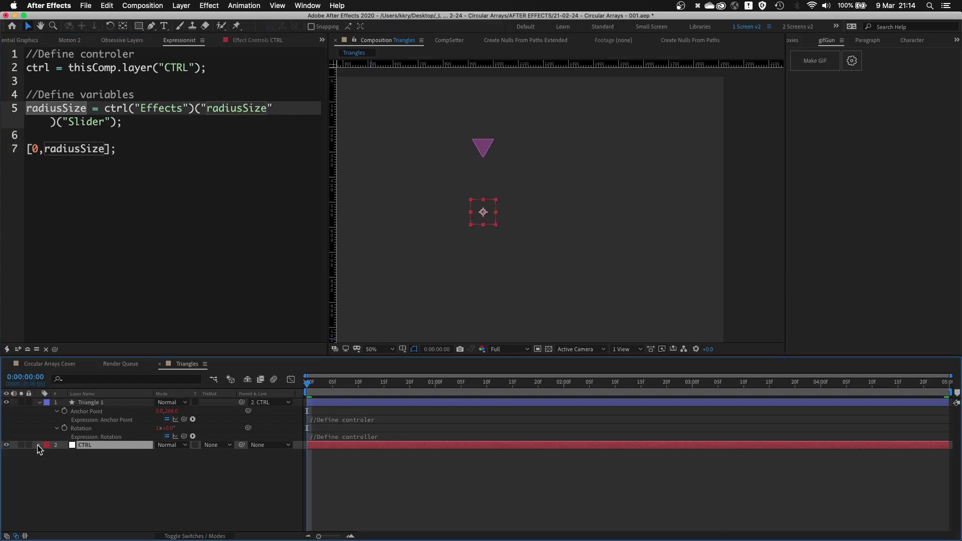
{"action": "left_click", "coordinate": [39, 445]}
{"action": "left_click", "coordinate": [49, 462]}
{"action": "left_click", "coordinate": [48, 453]}
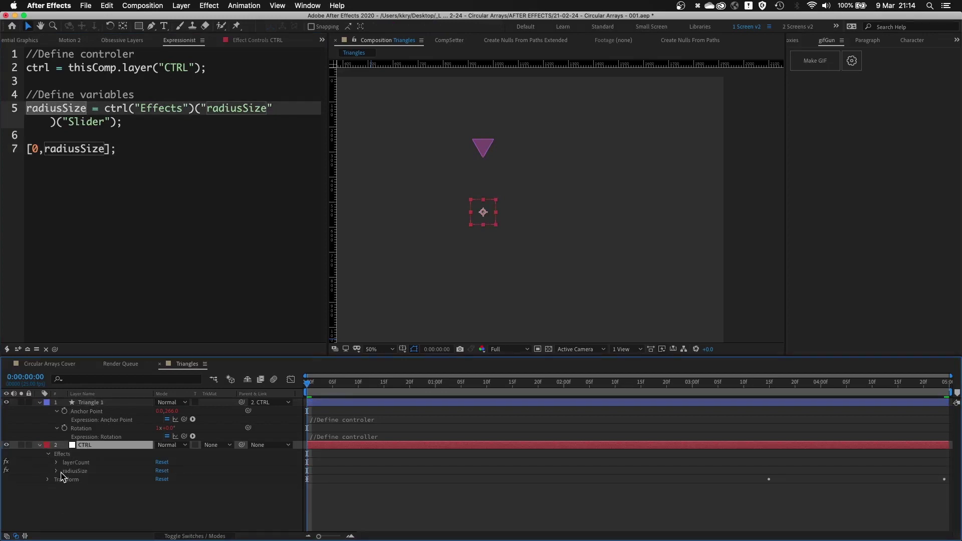
{"action": "left_click", "coordinate": [55, 471]}
{"action": "left_click_drag", "start_coordinate": [164, 479], "coordinate": [208, 447]}
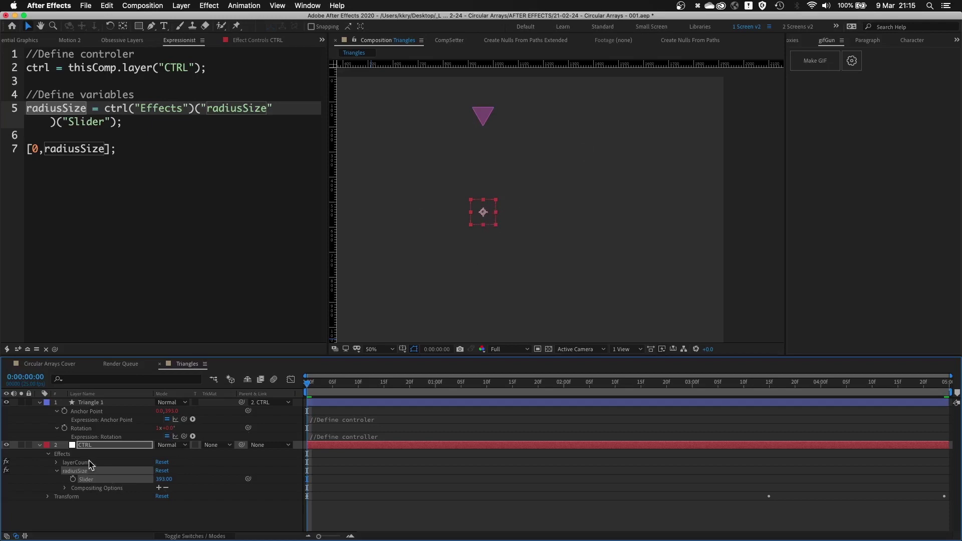
{"action": "left_click", "coordinate": [99, 445]}
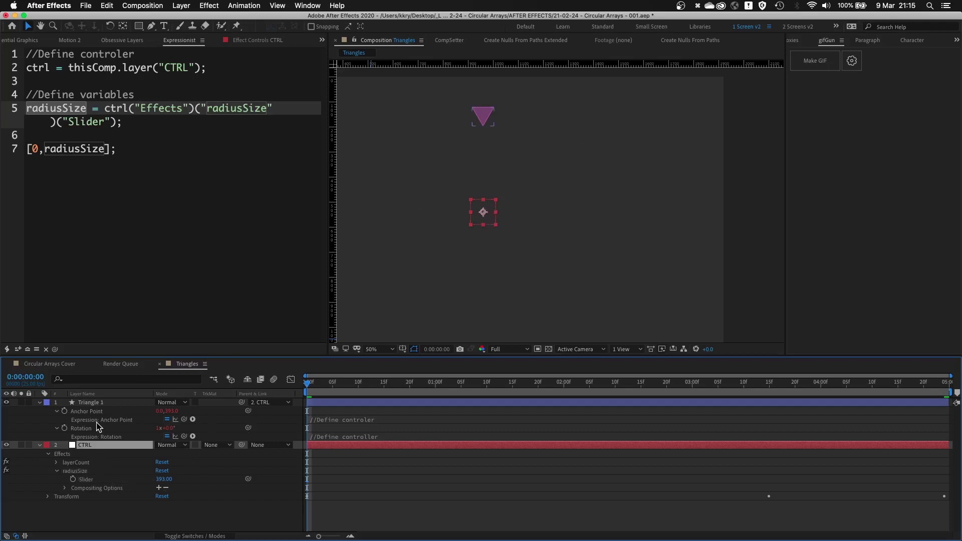
{"action": "left_click", "coordinate": [81, 428]}
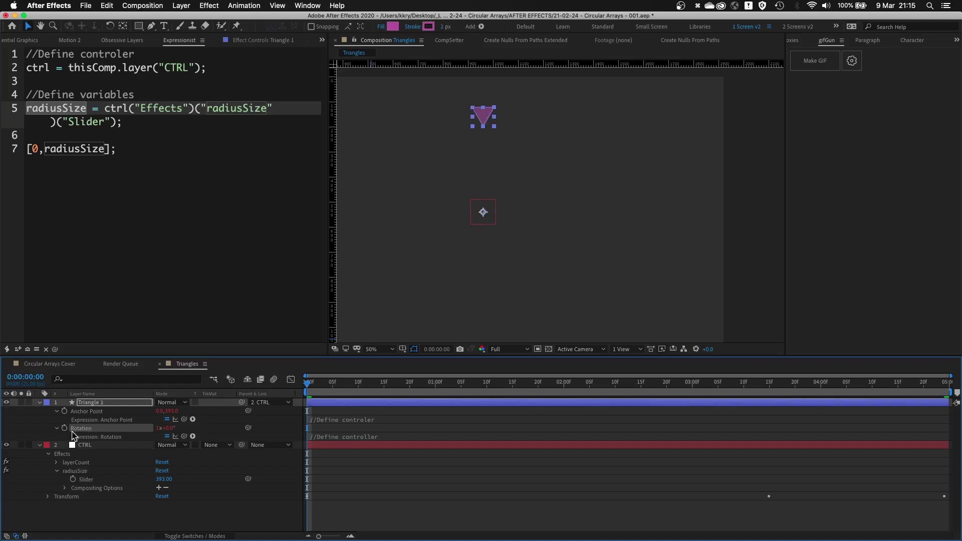
Link Triangle 1's Rotation expression variables ctrl and layerCount to CTRL's layerCount slider.
{"action": "left_click", "coordinate": [28, 349]}
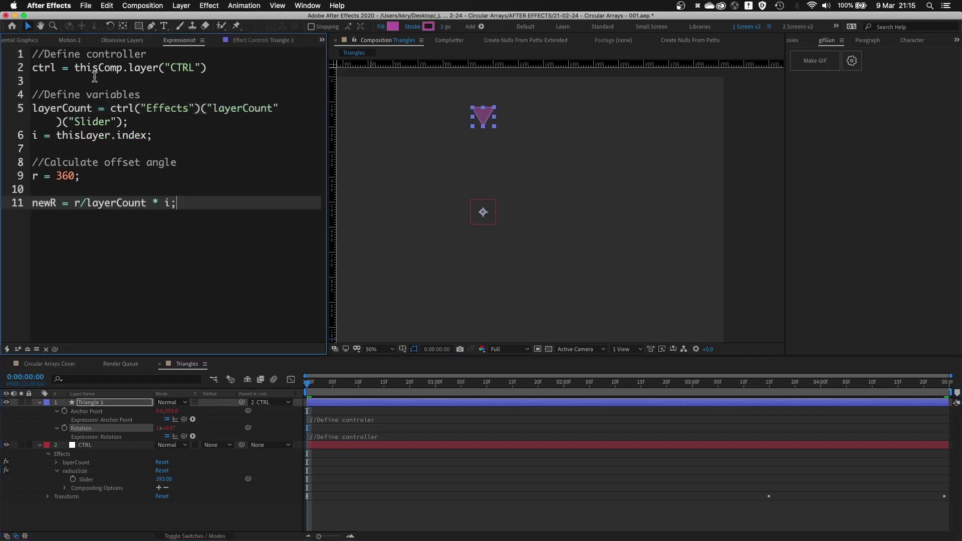
{"action": "left_click", "coordinate": [56, 462]}
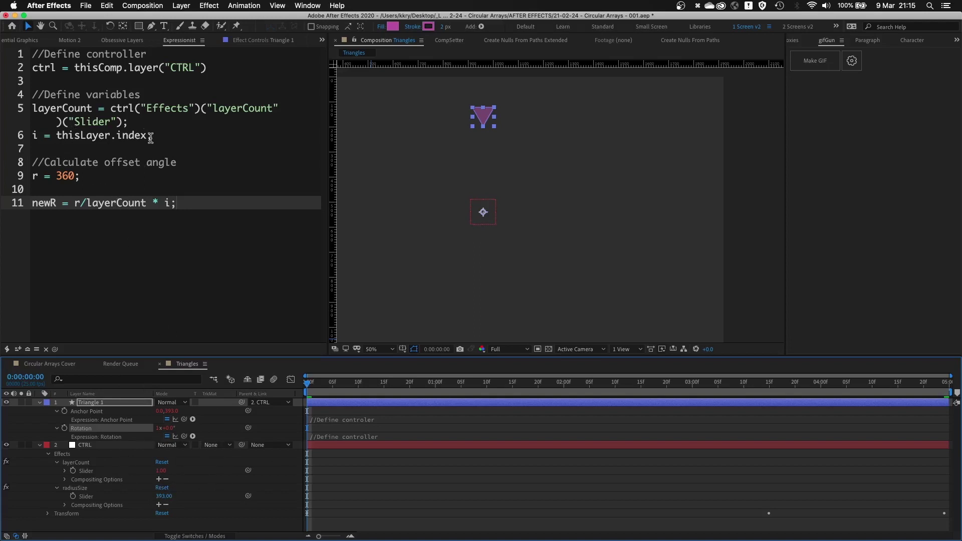
{"action": "left_click_drag", "start_coordinate": [140, 122], "coordinate": [30, 105]}
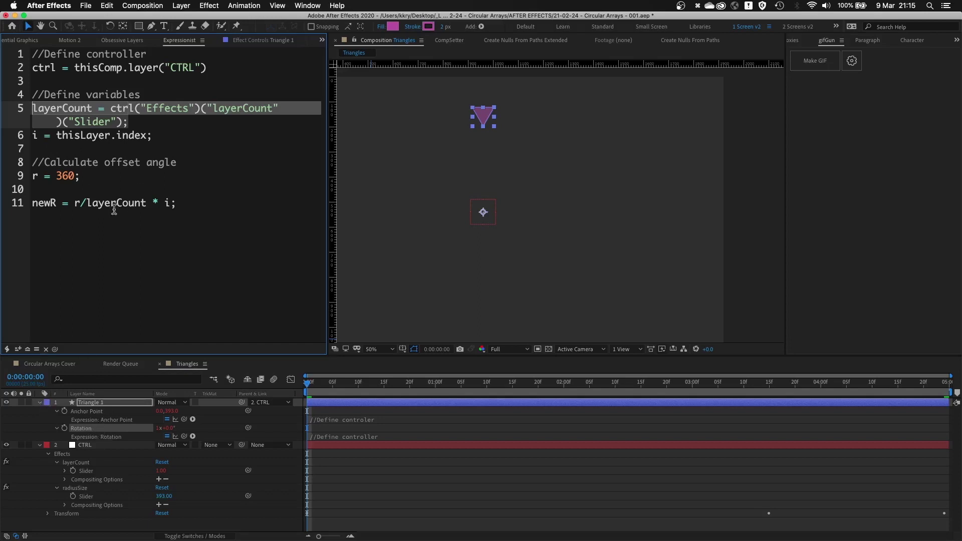
{"action": "left_click", "coordinate": [176, 204]}
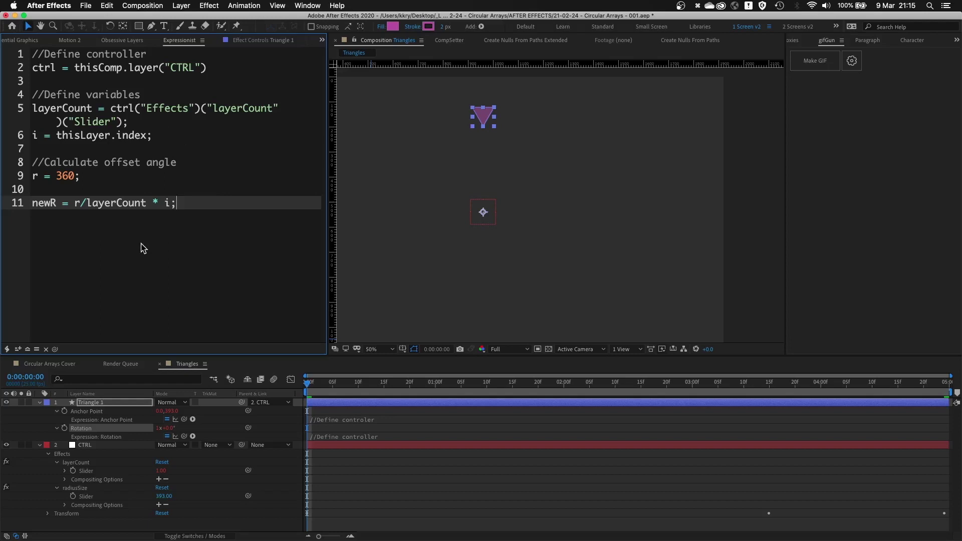
{"action": "double_click", "coordinate": [44, 69]}
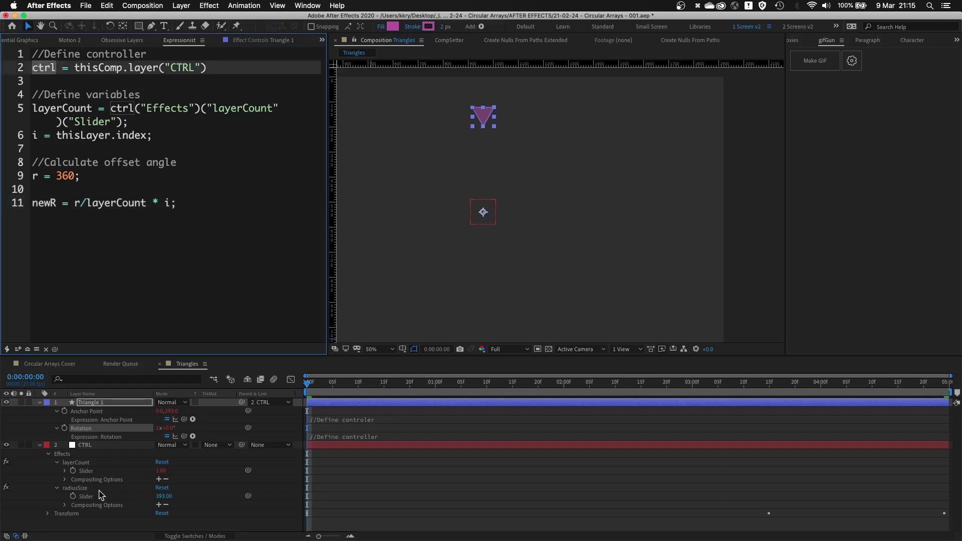
{"action": "left_click", "coordinate": [89, 445]}
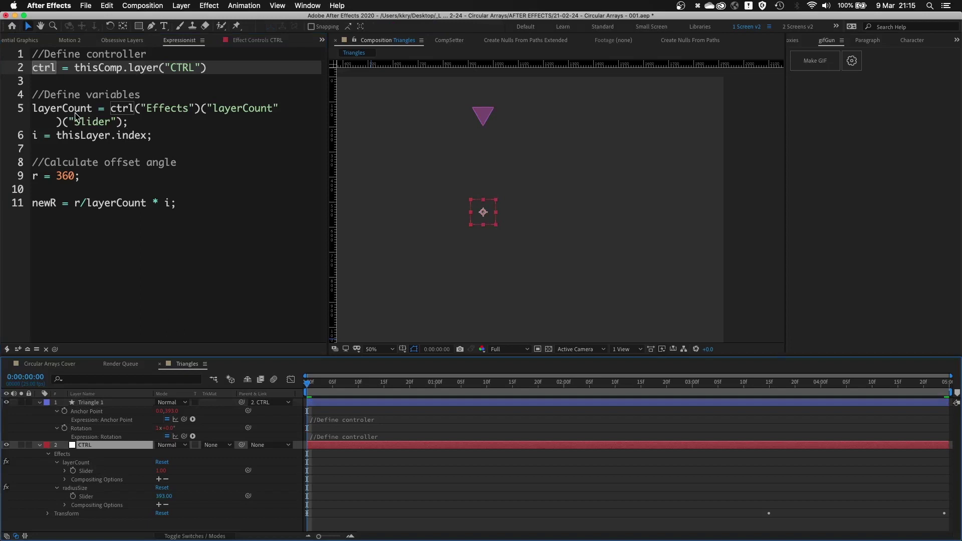
{"action": "double_click", "coordinate": [56, 108]}
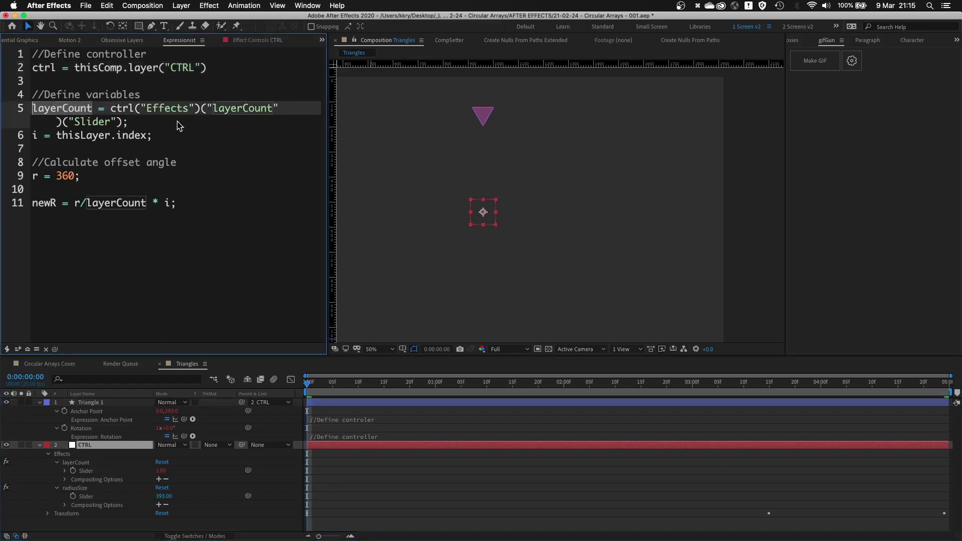
{"action": "left_click", "coordinate": [87, 474]}
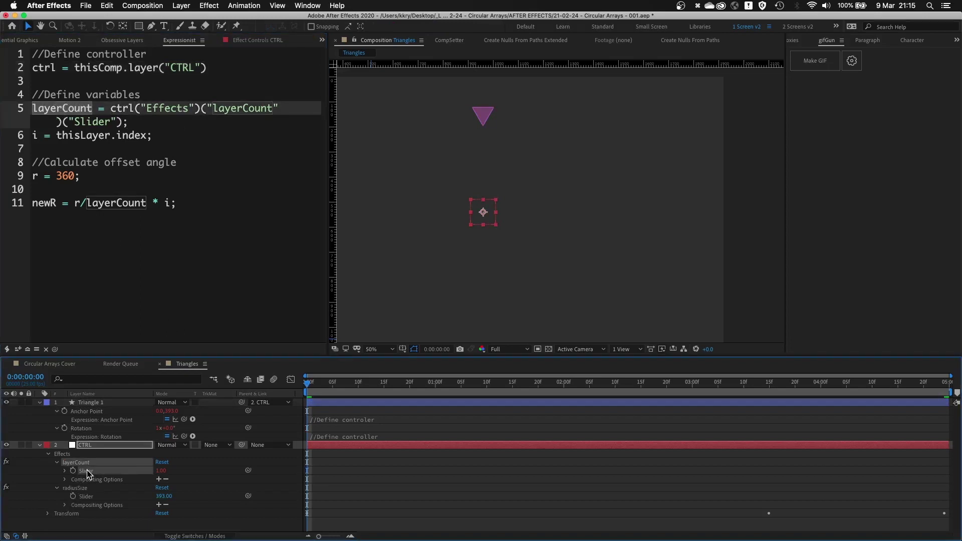
Complete the offset-angle lines r = 360 and newR = r/layerCount * i.
{"action": "double_click", "coordinate": [33, 136]}
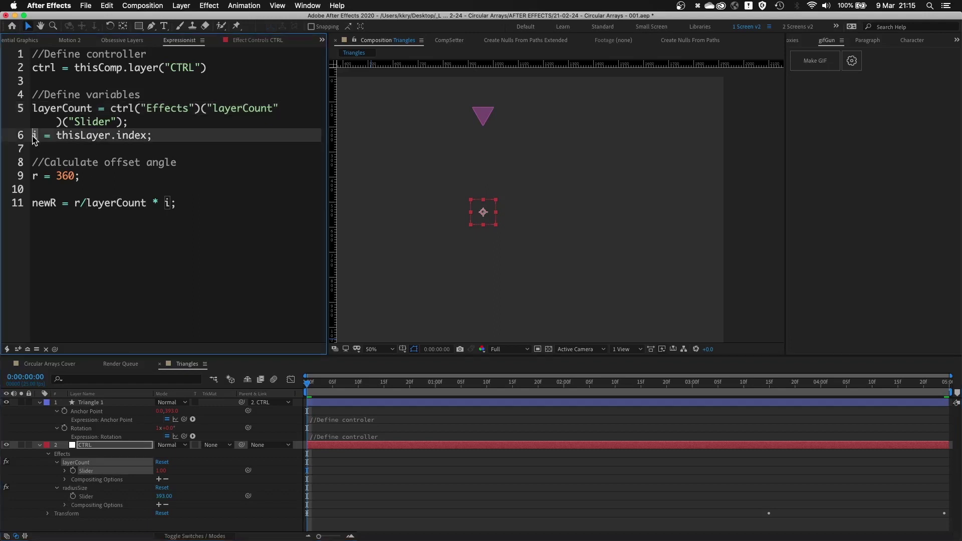
{"action": "left_click", "coordinate": [84, 403]}
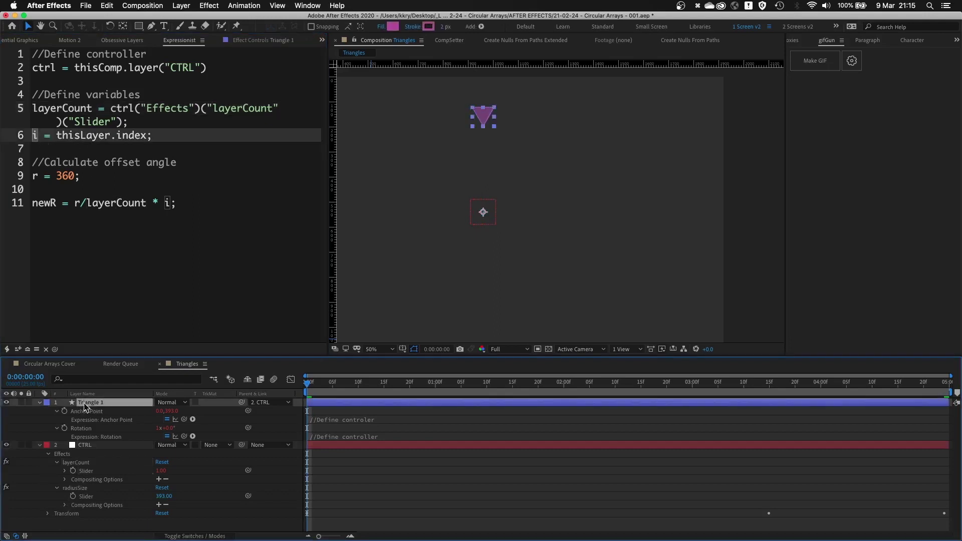
{"action": "double_click", "coordinate": [36, 176]}
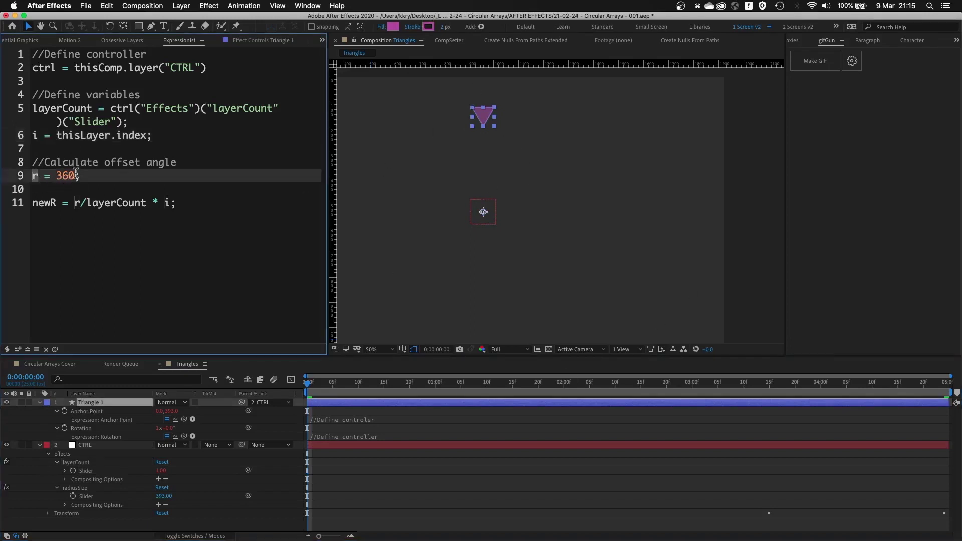
{"action": "double_click", "coordinate": [47, 203]}
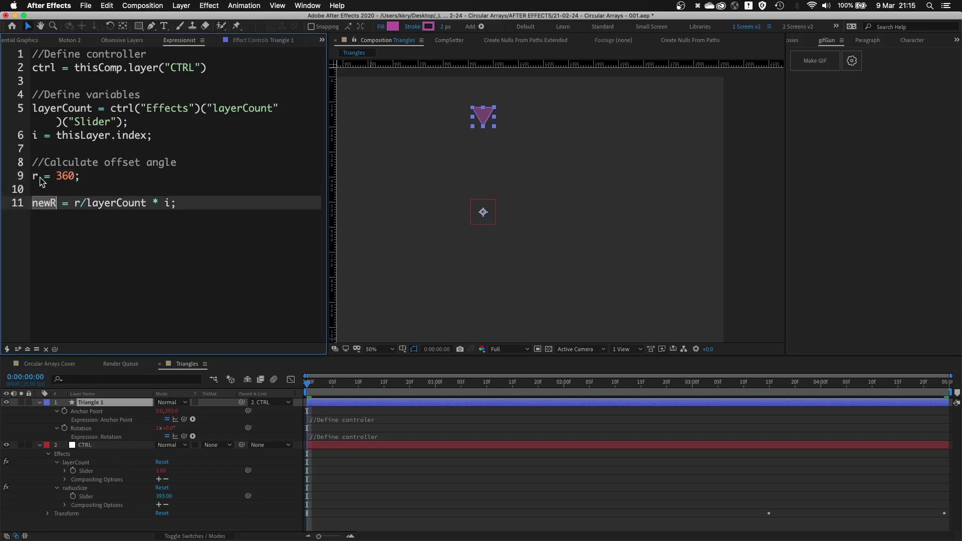
{"action": "left_click_drag", "start_coordinate": [92, 181], "coordinate": [33, 183]}
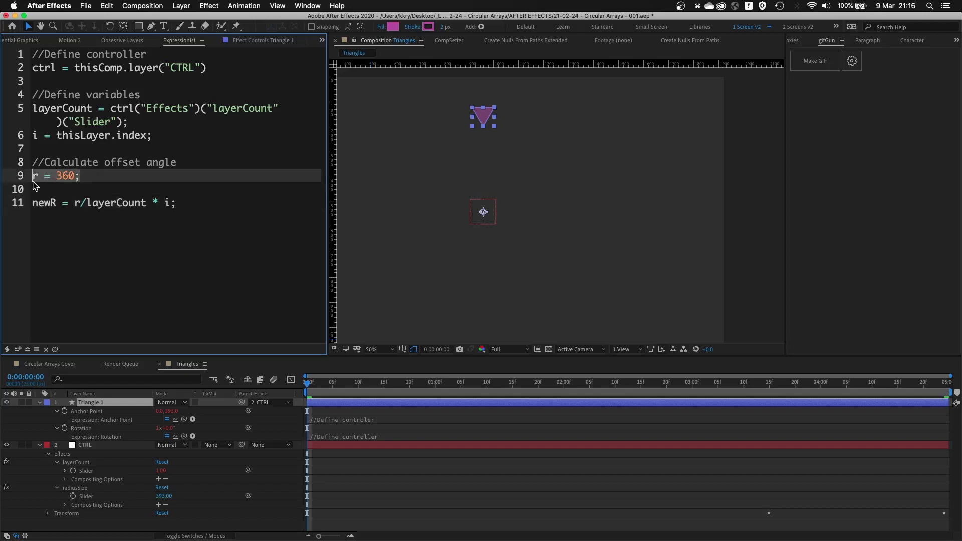
{"action": "double_click", "coordinate": [109, 204]}
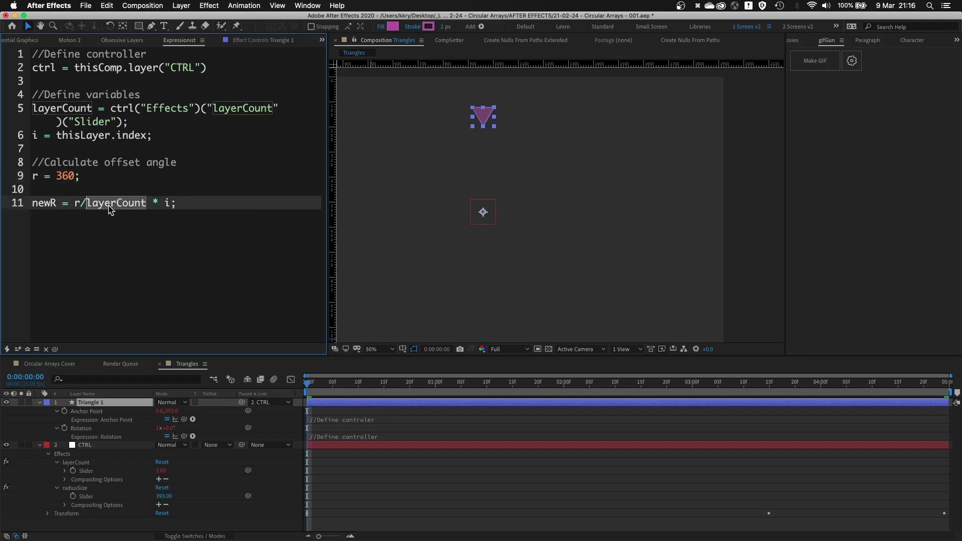
{"action": "left_click", "coordinate": [86, 472]}
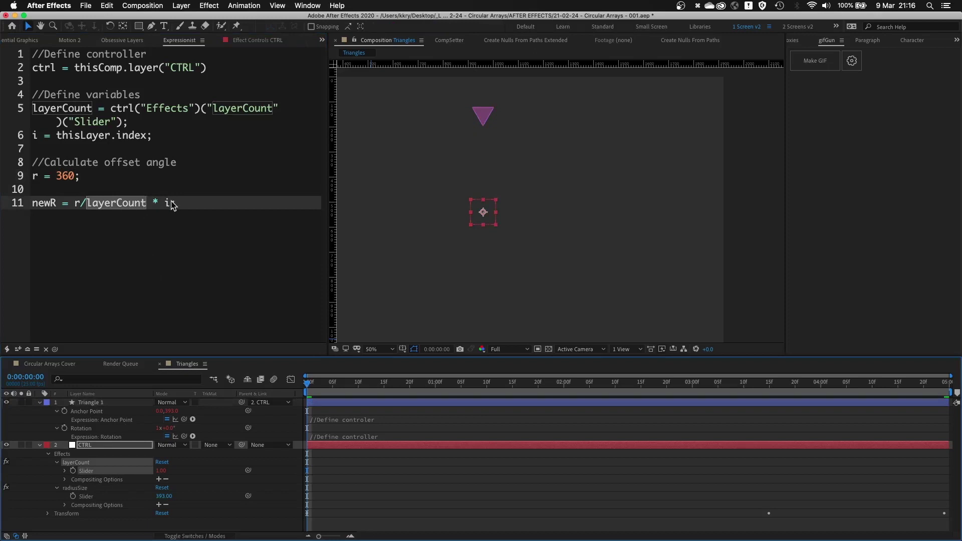
{"action": "left_click", "coordinate": [102, 404]}
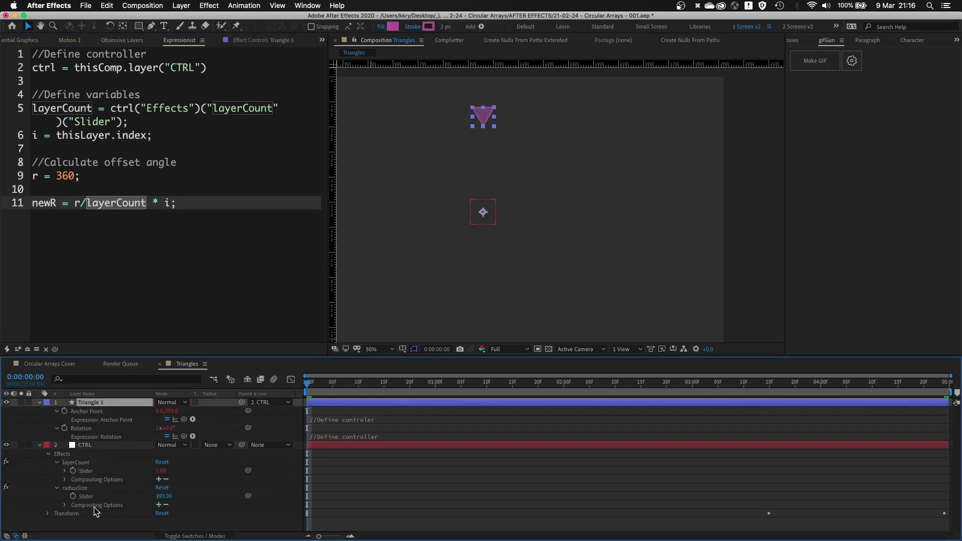
{"action": "left_click", "coordinate": [93, 473]}
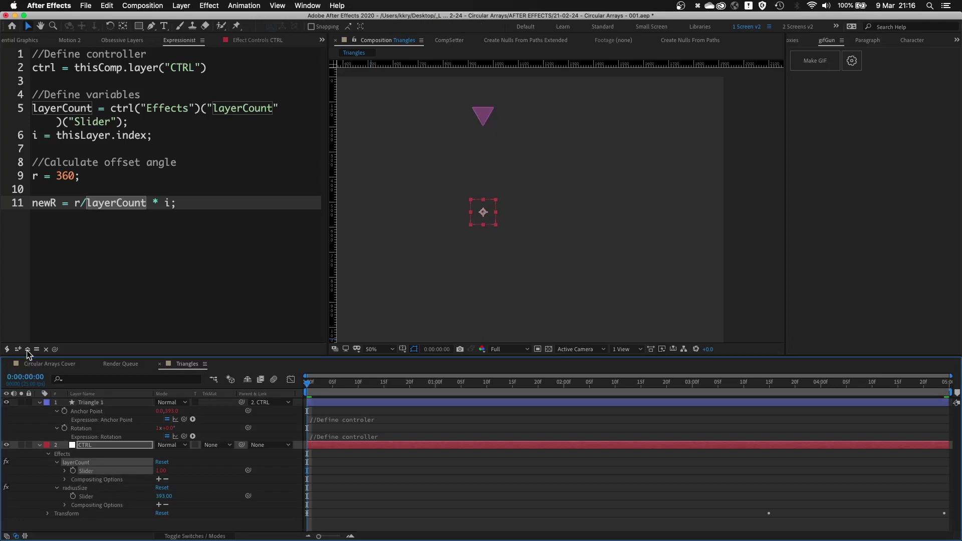
Show the layerCount slider's thisLayer.index-1 expression and collapse Triangle 1's properties.
{"action": "left_click", "coordinate": [123, 277]}
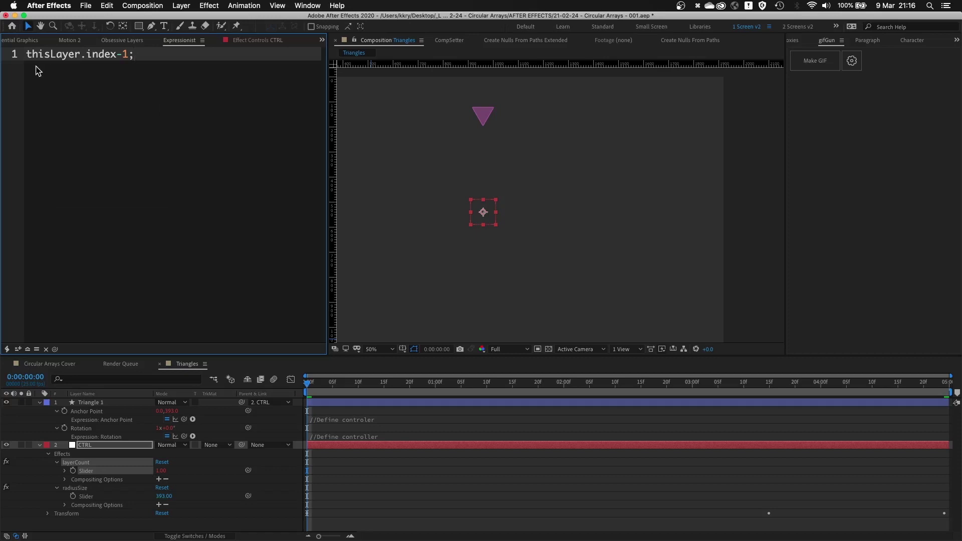
{"action": "left_click", "coordinate": [86, 446]}
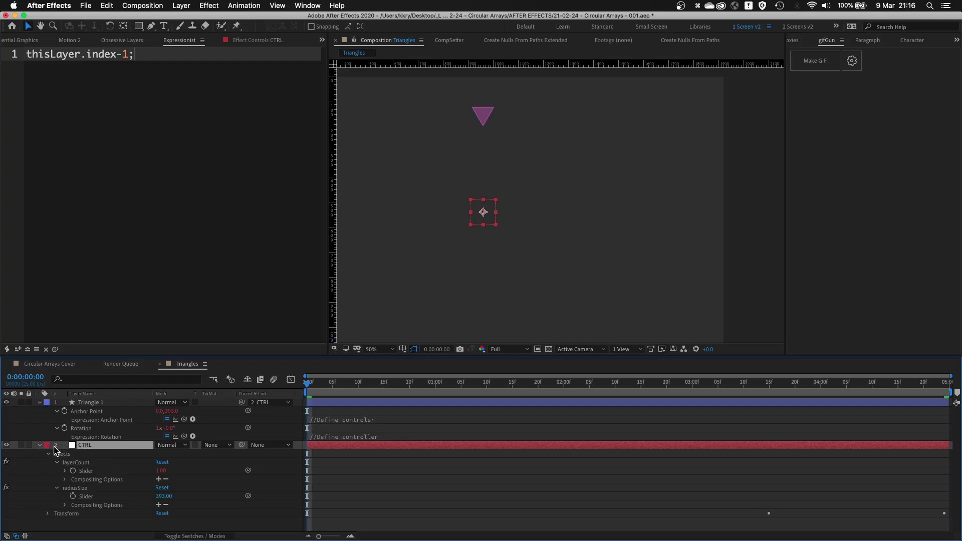
{"action": "left_click", "coordinate": [100, 404]}
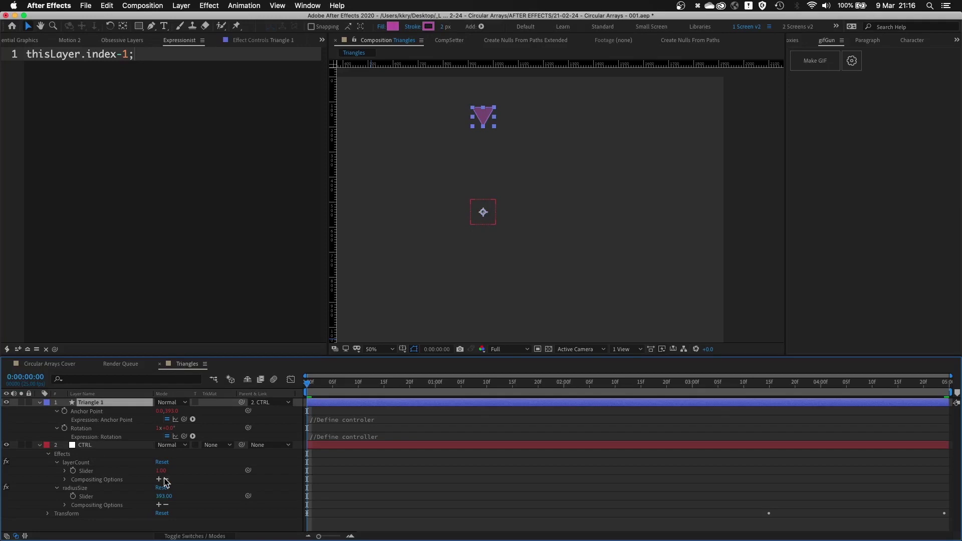
{"action": "left_click", "coordinate": [41, 403]}
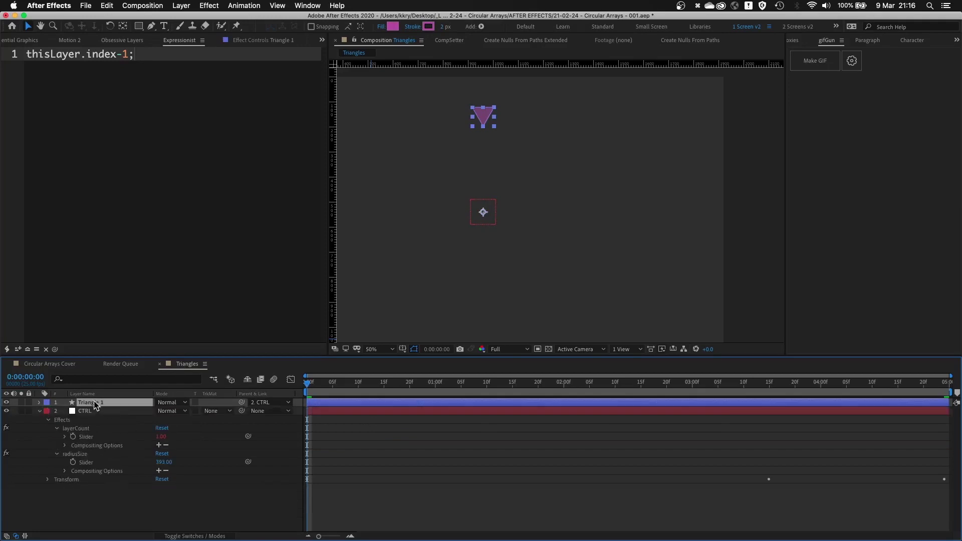
Duplicate Triangle 1 into five triangles and reveal each Rotation, stepping 72° apart.
{"action": "key", "text": "super+d"}
{"action": "key", "text": "super+d"}
{"action": "key", "text": "super+d"}
{"action": "key", "text": "super+d"}
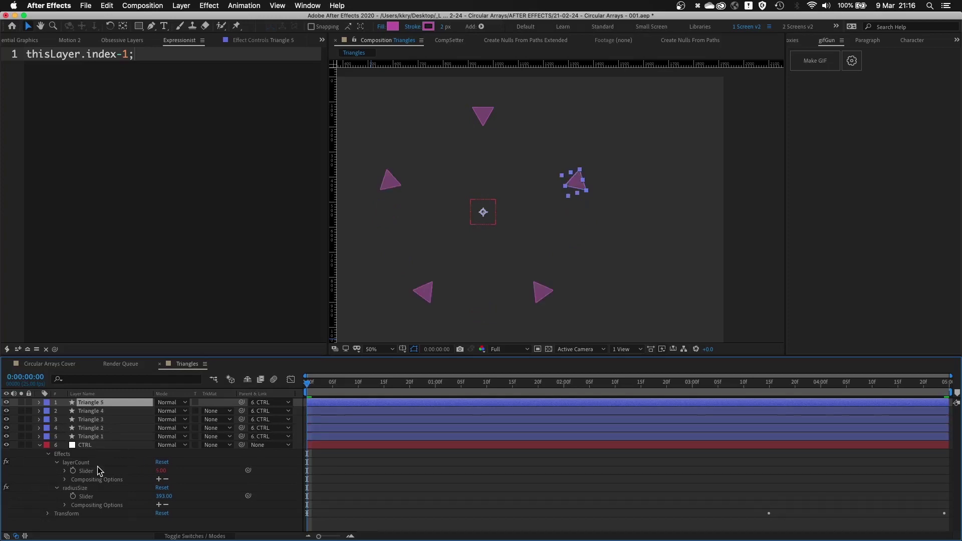
{"action": "key", "text": "e"}
{"action": "key", "text": "e"}
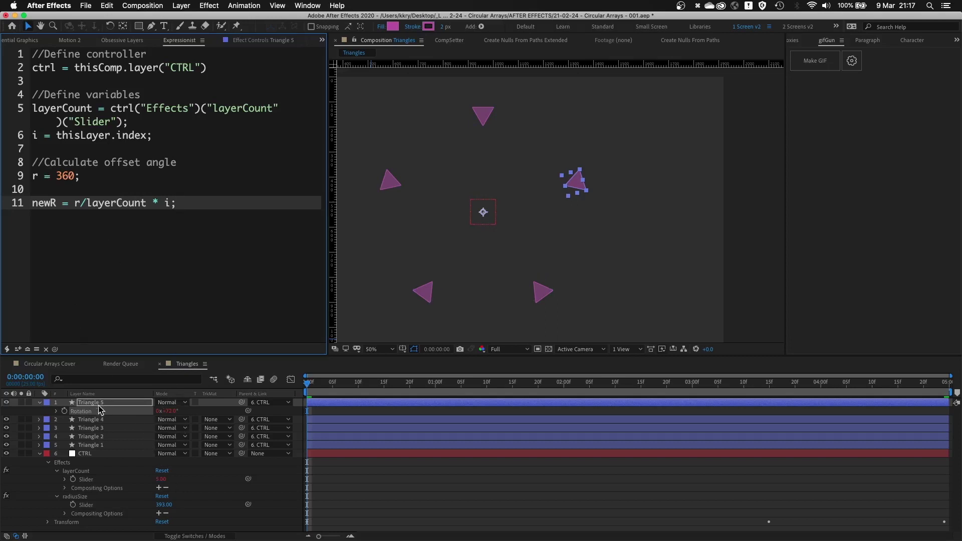
{"action": "left_click", "coordinate": [88, 420]}
{"action": "key", "text": "r"}
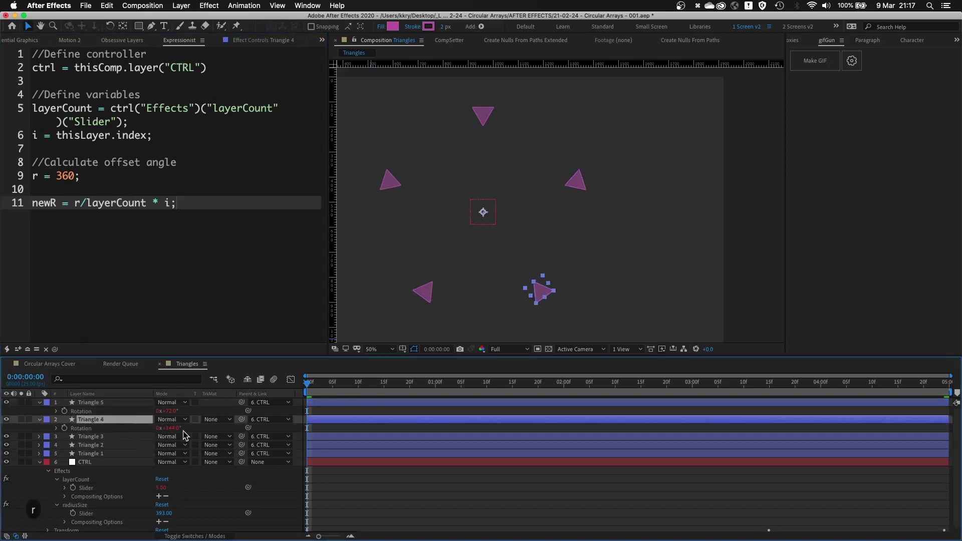
{"action": "left_click", "coordinate": [108, 437]}
{"action": "key", "text": "r"}
{"action": "left_click", "coordinate": [106, 455]}
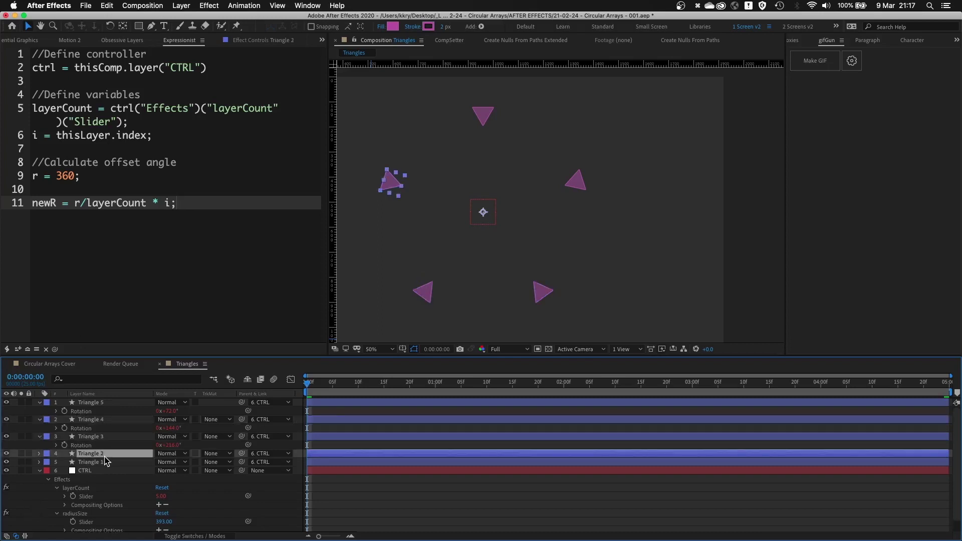
{"action": "key", "text": "r"}
{"action": "left_click", "coordinate": [109, 471]}
{"action": "key", "text": "r"}
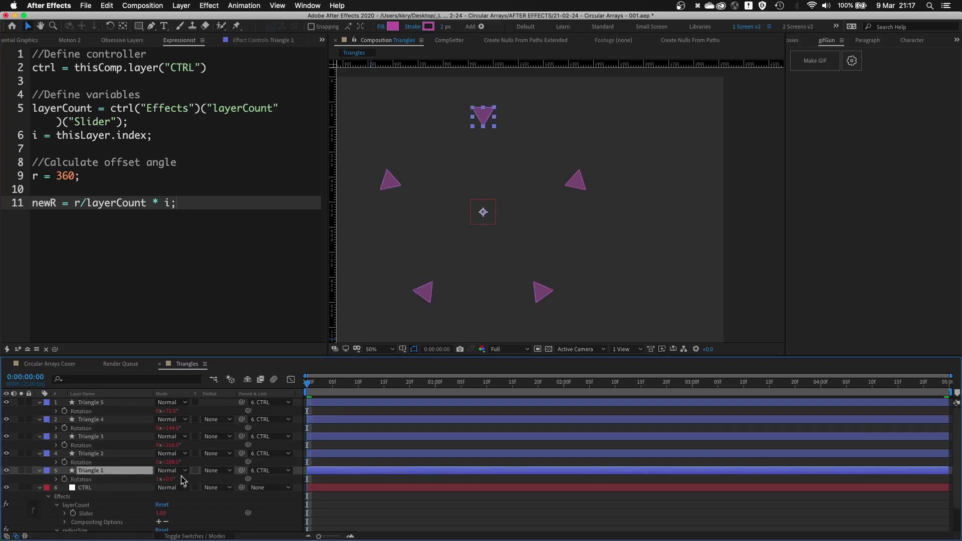
{"action": "key", "text": "comma"}
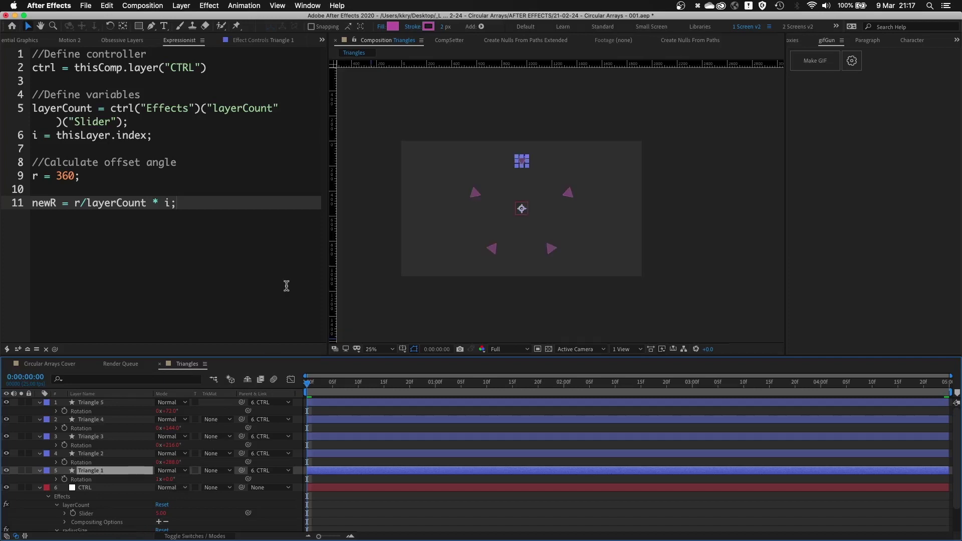
Scrub CTRL's radiusSize slider to 445 and preview the rotating ring.
{"action": "left_click", "coordinate": [454, 297]}
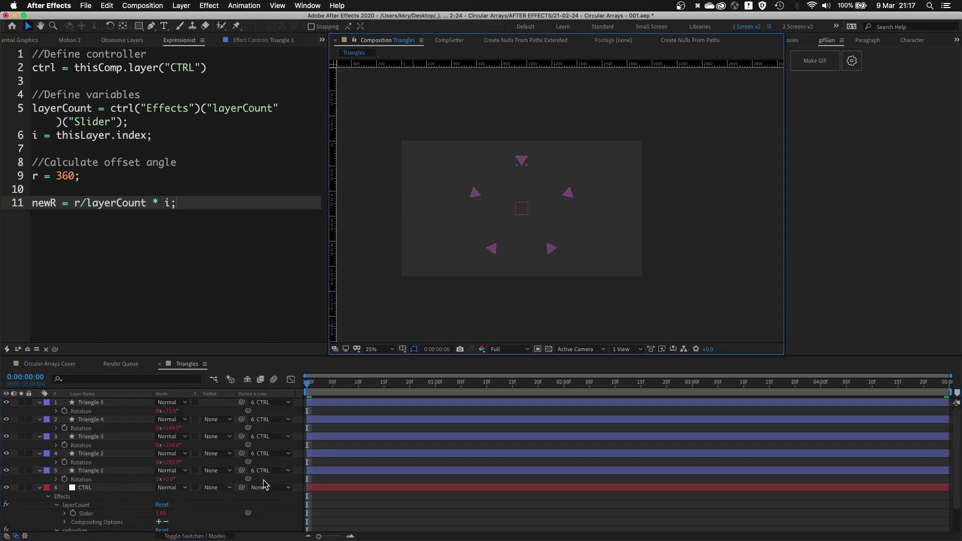
{"action": "left_click", "coordinate": [125, 495]}
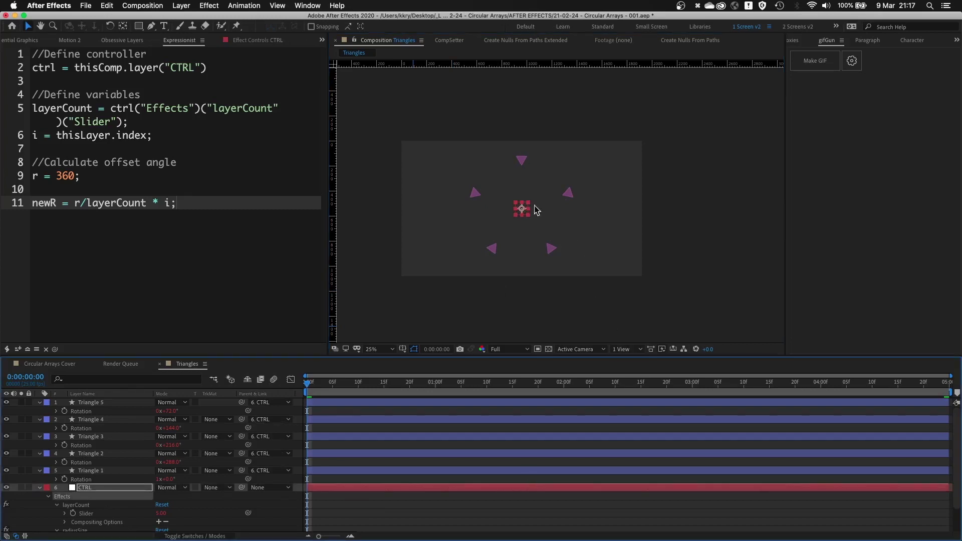
{"action": "mouse_move", "coordinate": [525, 212]}
{"action": "left_mouse_down"}
{"action": "mouse_move", "coordinate": [501, 225]}
{"action": "mouse_move", "coordinate": [524, 219]}
{"action": "left_mouse_up"}
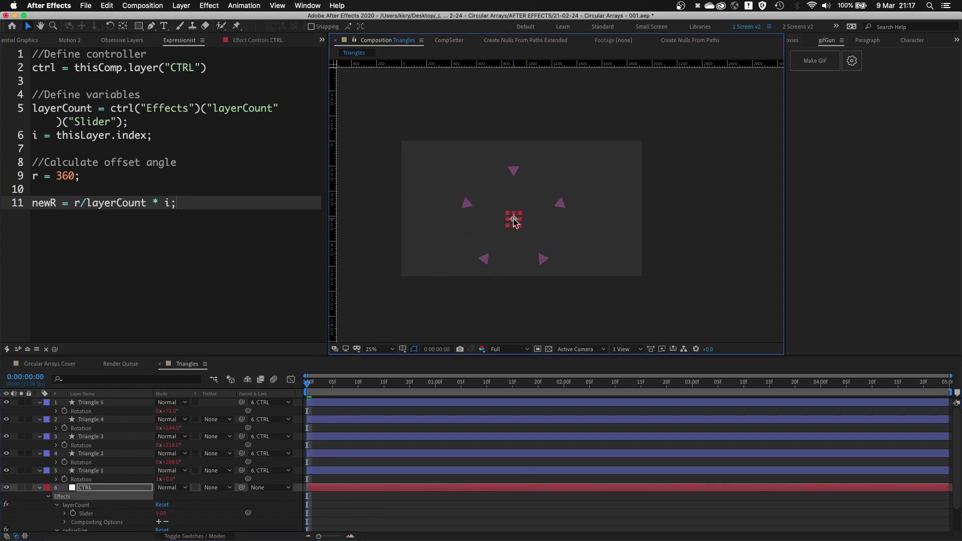
{"action": "key", "text": "super+z"}
{"action": "left_click", "coordinate": [239, 43]}
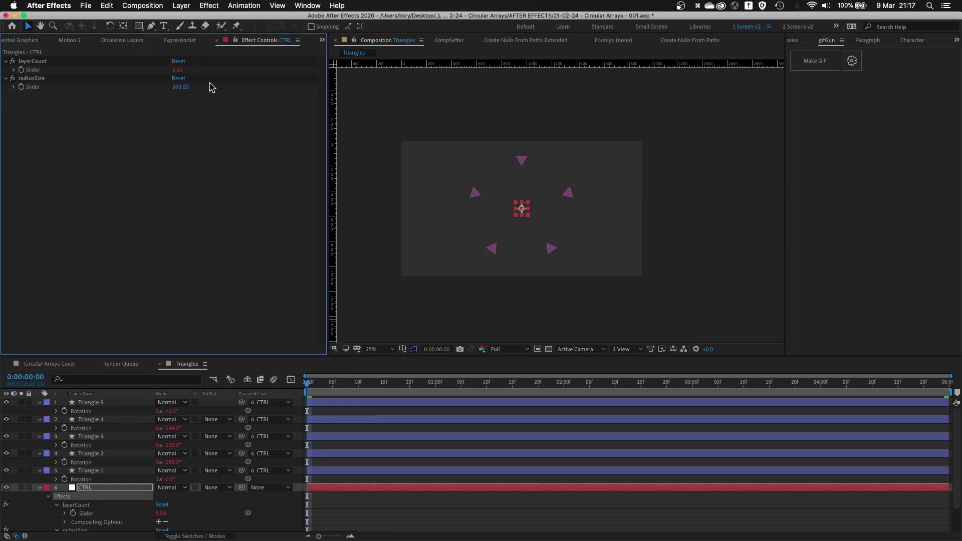
{"action": "left_click_drag", "start_coordinate": [181, 88], "coordinate": [165, 105]}
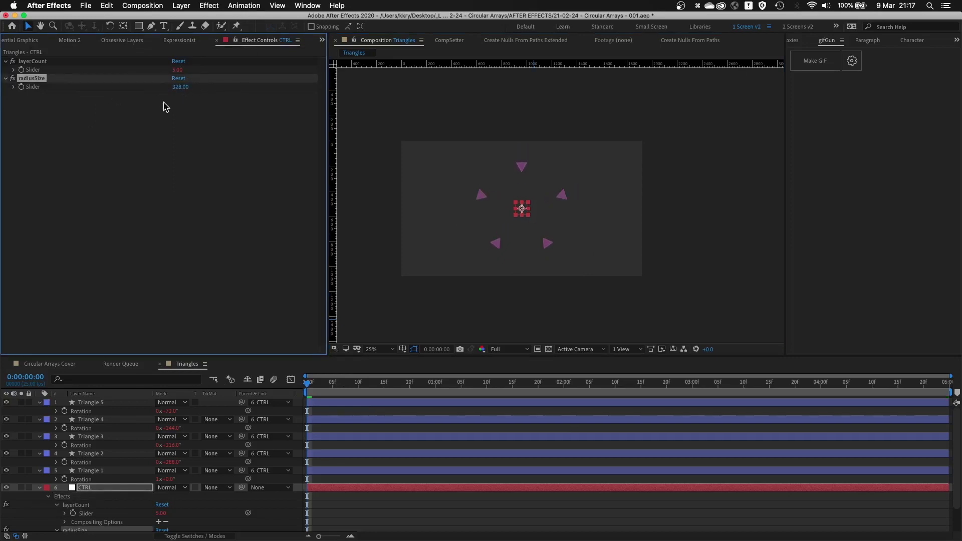
{"action": "left_click", "coordinate": [333, 390]}
{"action": "key", "text": "space"}
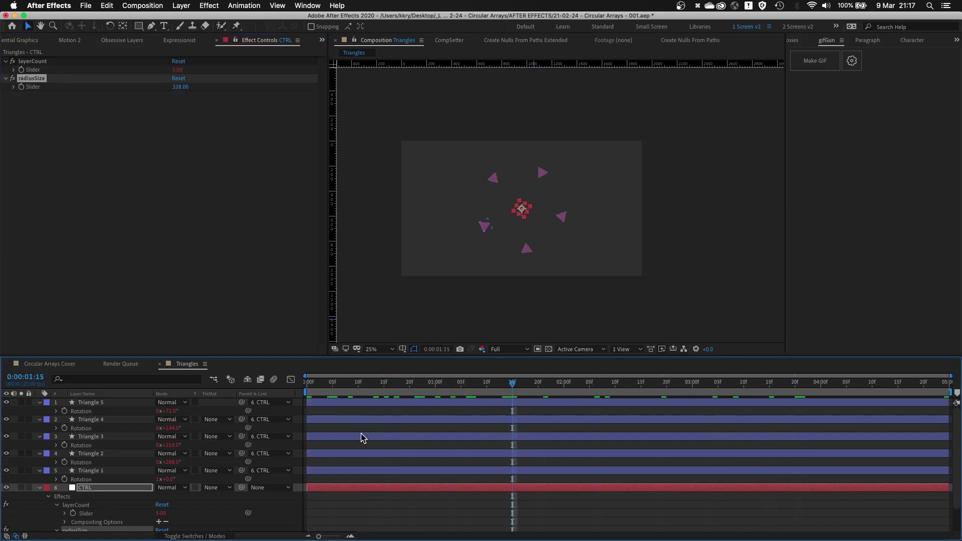
Collapse all layers and duplicate the top triangle until the ring holds 14 triangles.
{"action": "key", "text": "super+a"}
{"action": "key", "text": "a"}
{"action": "key", "text": "a"}
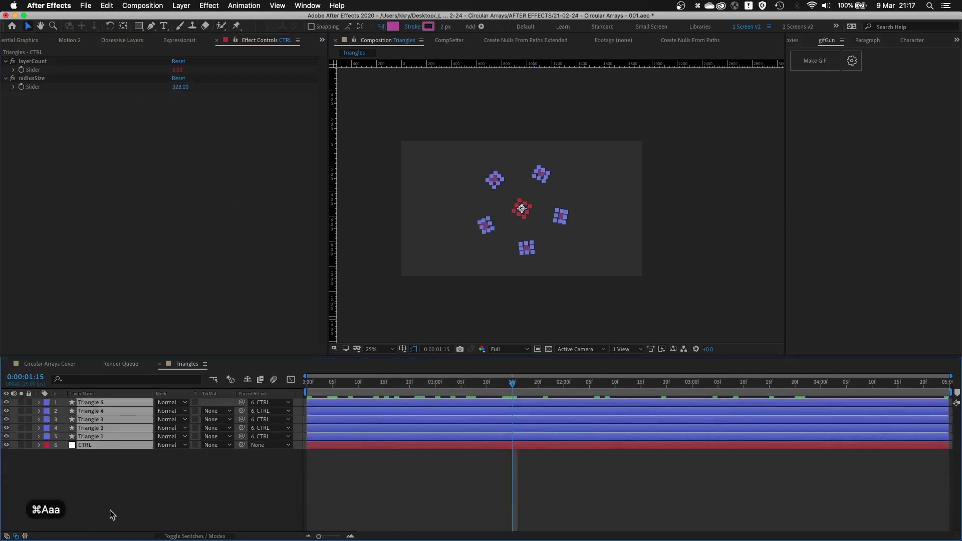
{"action": "left_click", "coordinate": [112, 515]}
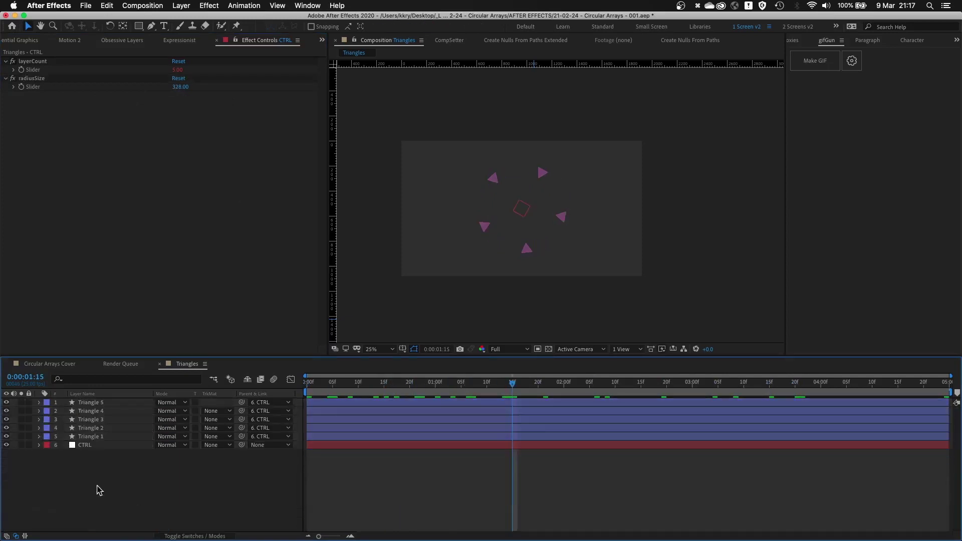
{"action": "left_click", "coordinate": [98, 404]}
{"action": "key", "text": "super+d"}
{"action": "key", "text": "super+d"}
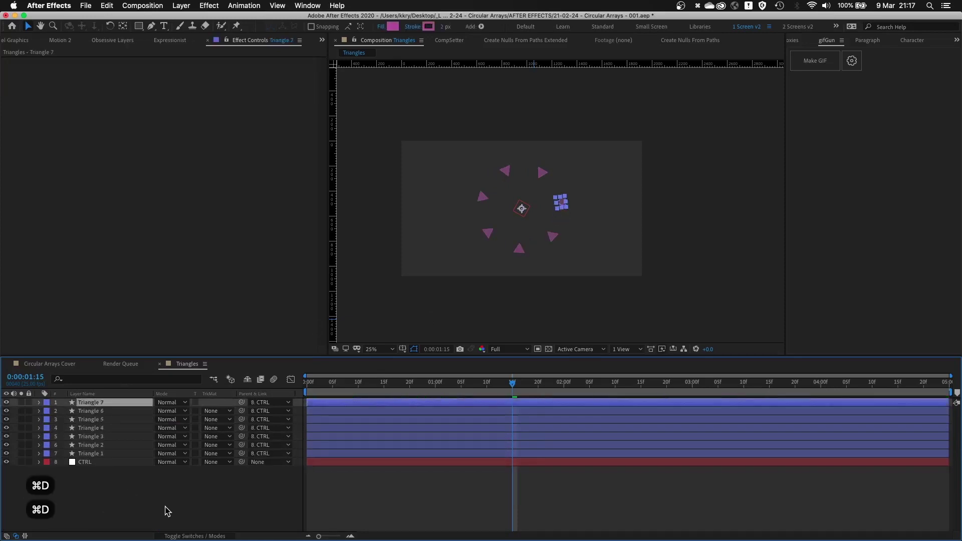
{"action": "key", "text": "super+d"}
{"action": "key", "text": "super+d"}
{"action": "key", "text": "super+d"}
{"action": "key", "text": "super+d"}
{"action": "key", "text": "super+d"}
{"action": "key", "text": "super+d"}
{"action": "key", "text": "super+d"}
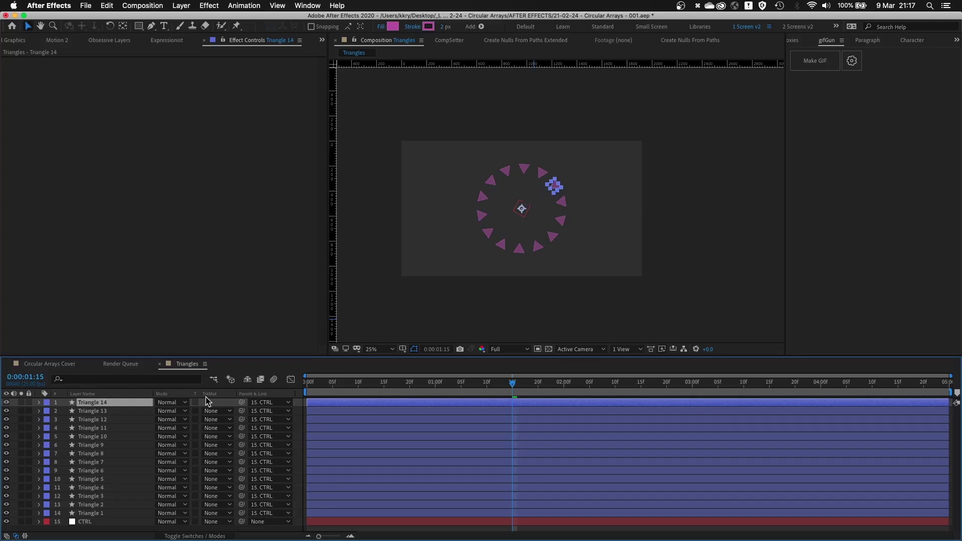
{"action": "left_click", "coordinate": [88, 521]}
{"action": "left_click", "coordinate": [541, 262]}
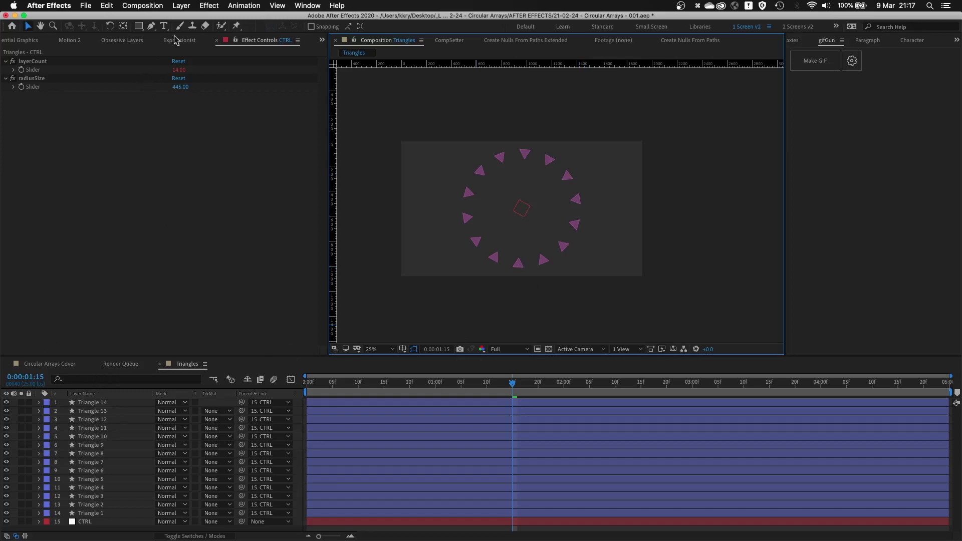
Duplicate Triangle 1 until eight triangles sit around the CTRL null.
{"action": "left_click", "coordinate": [241, 42]}
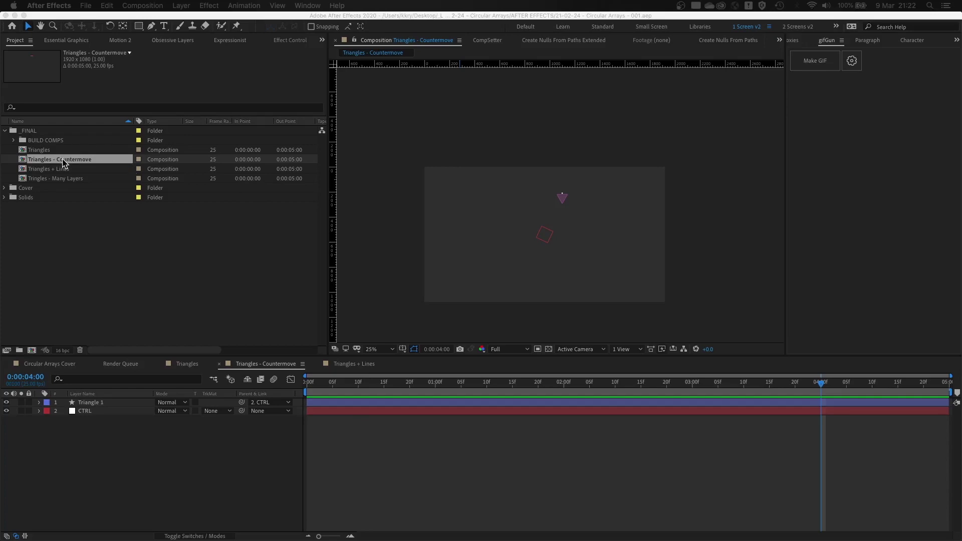
{"action": "left_click", "coordinate": [142, 460]}
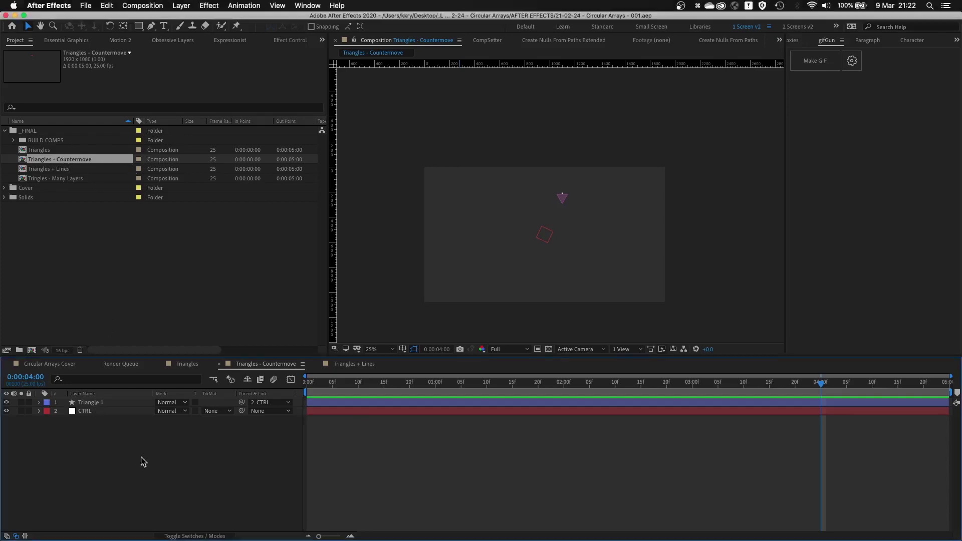
{"action": "left_click", "coordinate": [109, 406]}
{"action": "key", "text": "super+d"}
{"action": "key", "text": "super+d"}
{"action": "key", "text": "super+d"}
{"action": "key", "text": "super+d"}
{"action": "key", "text": "super+d"}
{"action": "key", "text": "super+d"}
{"action": "key", "text": "super+d"}
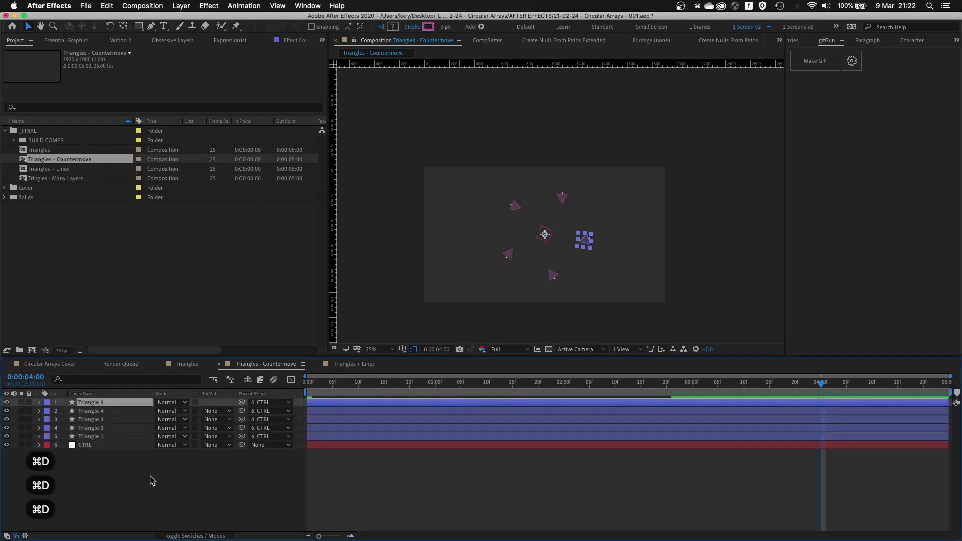
{"action": "left_click", "coordinate": [379, 511]}
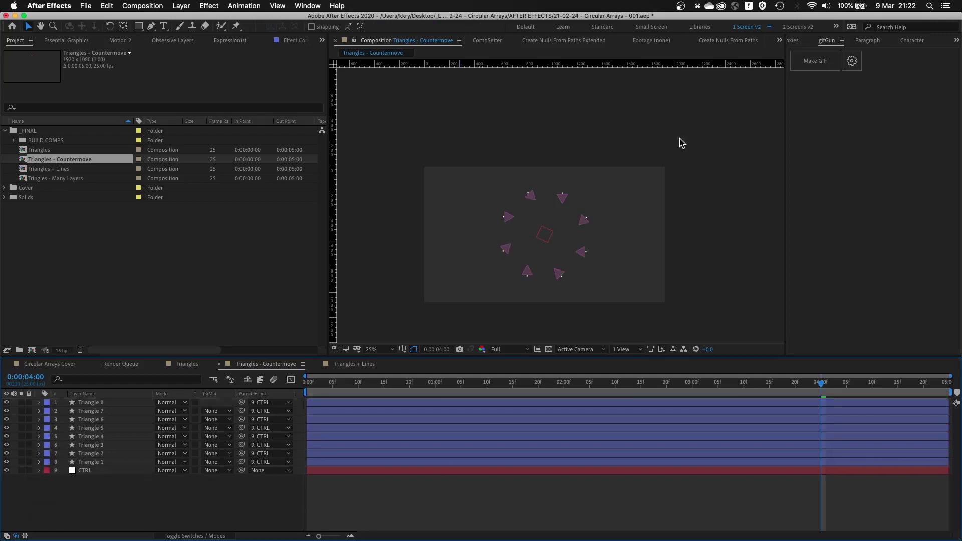
Return to frame 0, inspect the eight-triangle ring and preview its rotation.
{"action": "key", "text": "Home"}
{"action": "key", "text": "period"}
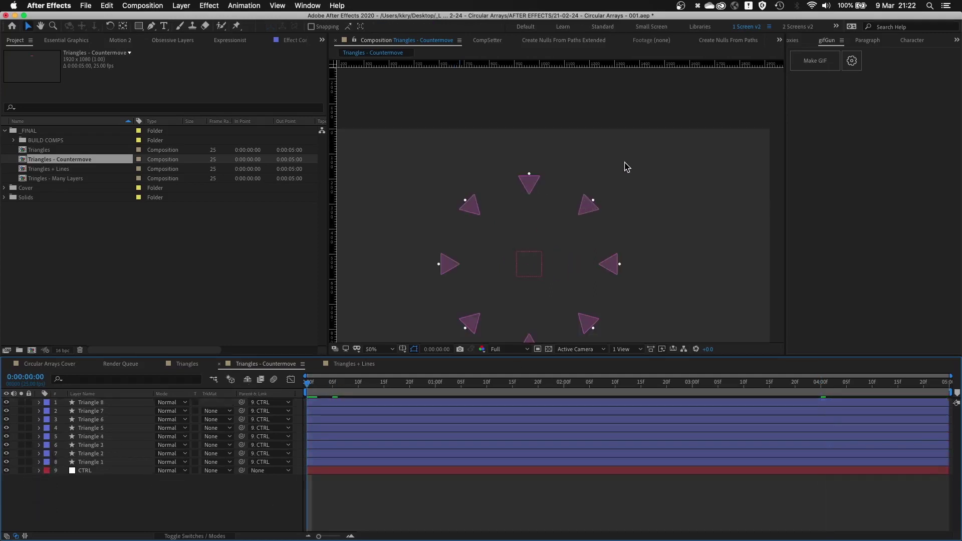
{"action": "key", "text": "period"}
{"action": "scroll", "coordinate": [411, 176], "scroll_direction": "right", "scroll_amount": 3}
{"action": "scroll", "coordinate": [464, 164], "scroll_direction": "up", "scroll_amount": 2}
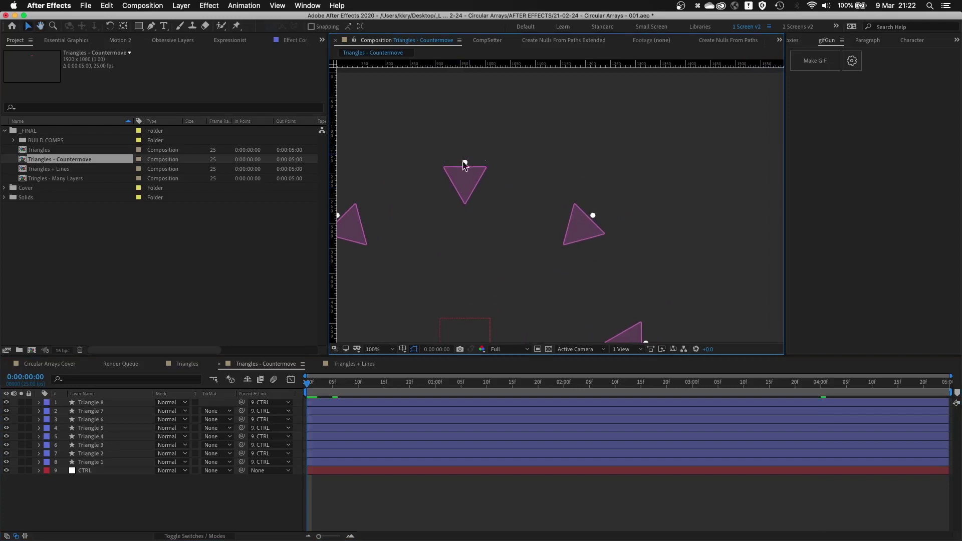
{"action": "key", "text": "comma"}
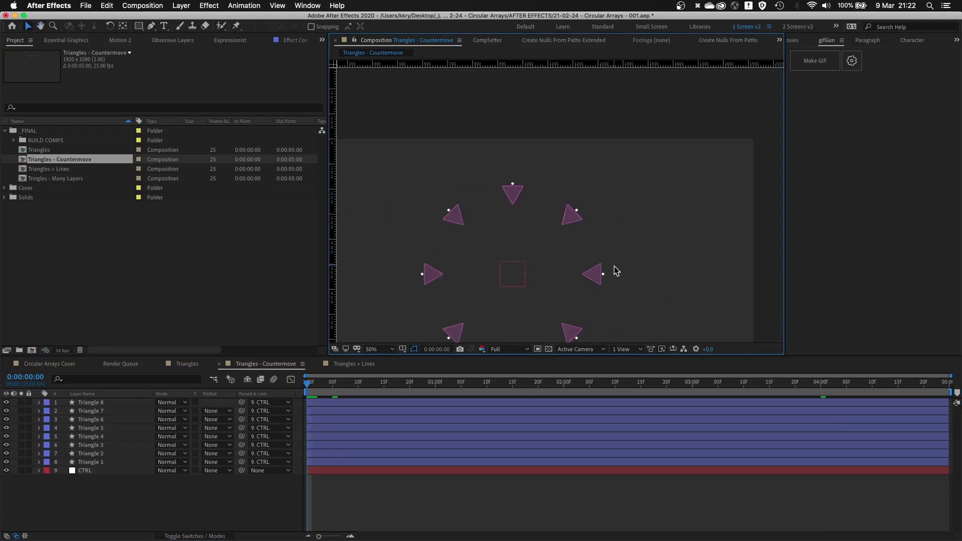
{"action": "scroll", "coordinate": [614, 271], "scroll_direction": "down", "scroll_amount": 2}
{"action": "scroll", "coordinate": [614, 270], "scroll_direction": "right", "scroll_amount": 1}
{"action": "key", "text": "v"}
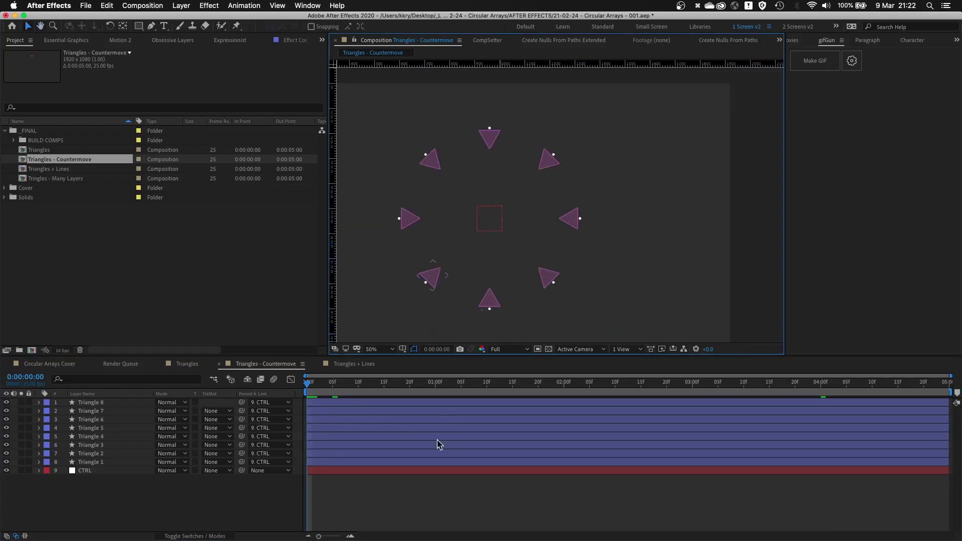
{"action": "key", "text": "space"}
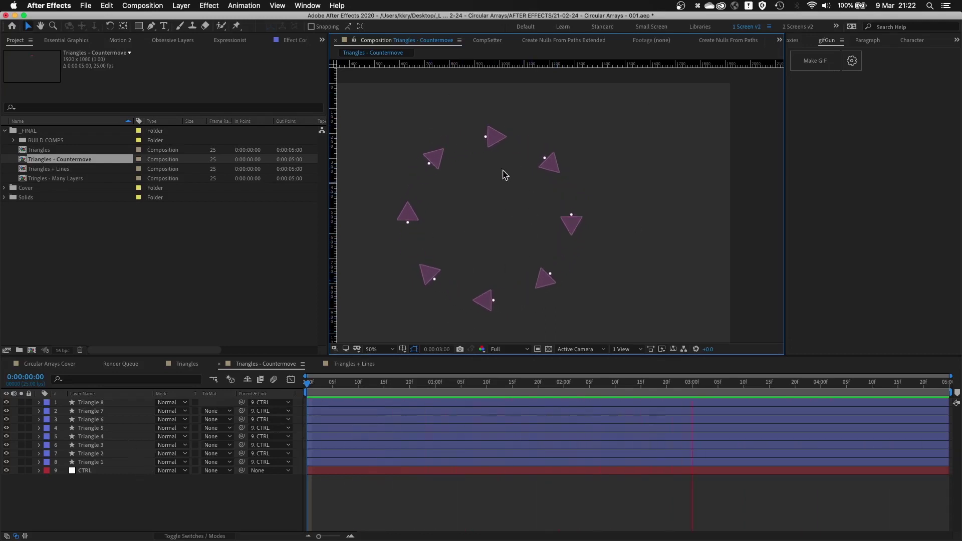
Show Triangle 1's Rotation expression and its radiusSize Anchor Point code.
{"action": "left_click", "coordinate": [136, 462]}
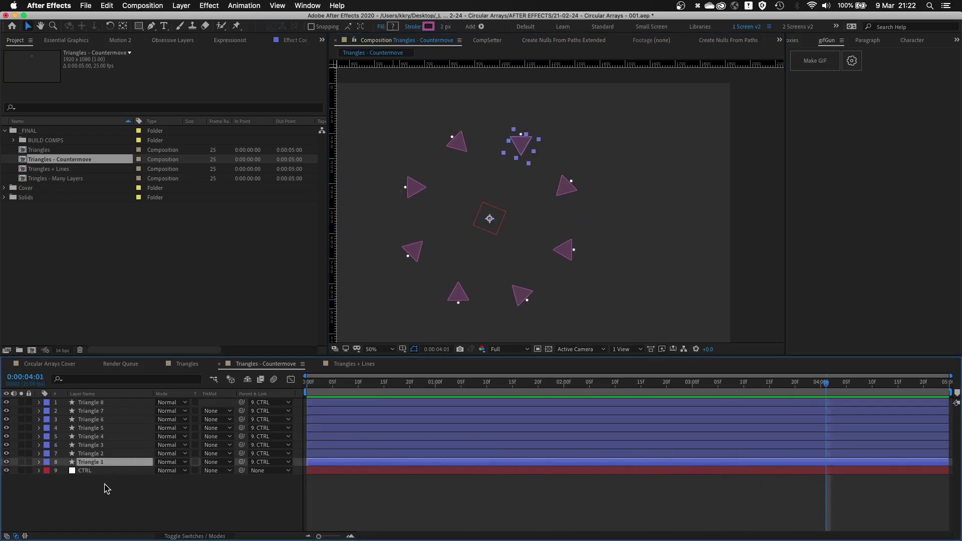
{"action": "key", "text": "e"}
{"action": "key", "text": "e"}
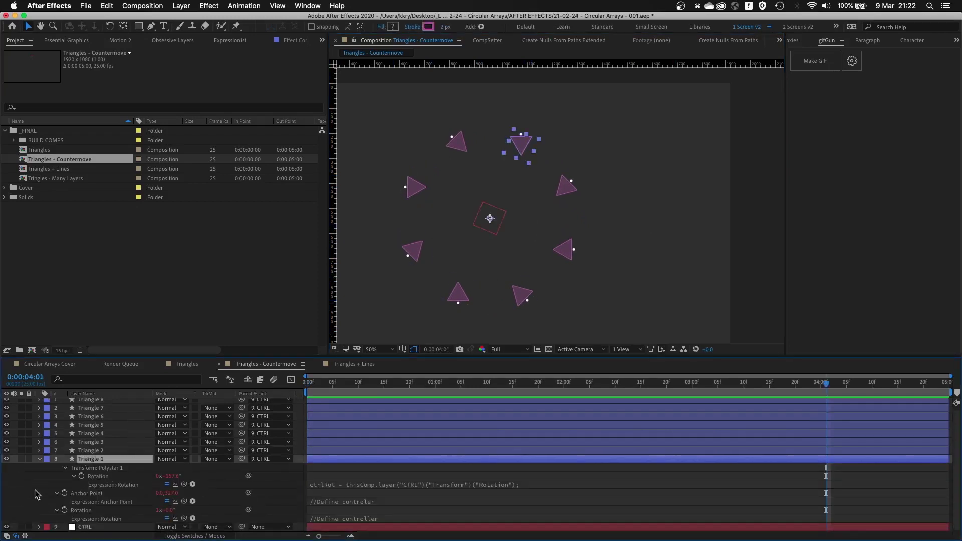
{"action": "left_click", "coordinate": [80, 510]}
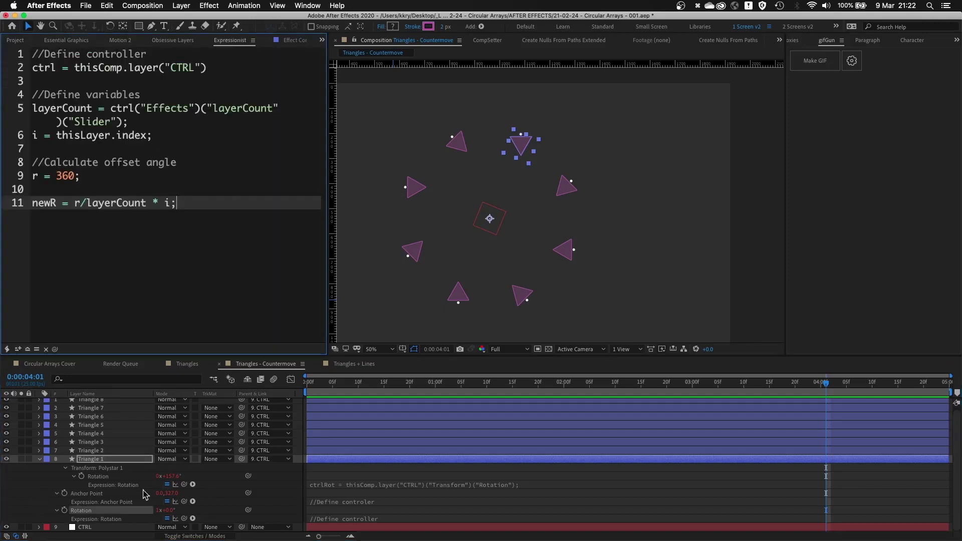
{"action": "left_click", "coordinate": [92, 498]}
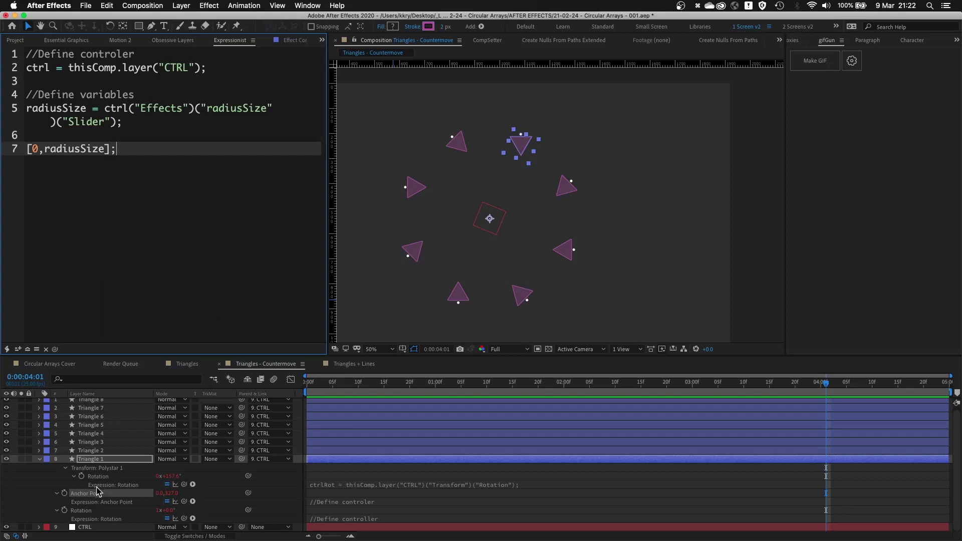
Reveal Contents > Polystar 1 > Transform and select the Polystar Rotation, zoomed on the top triangle.
{"action": "left_click", "coordinate": [39, 459]}
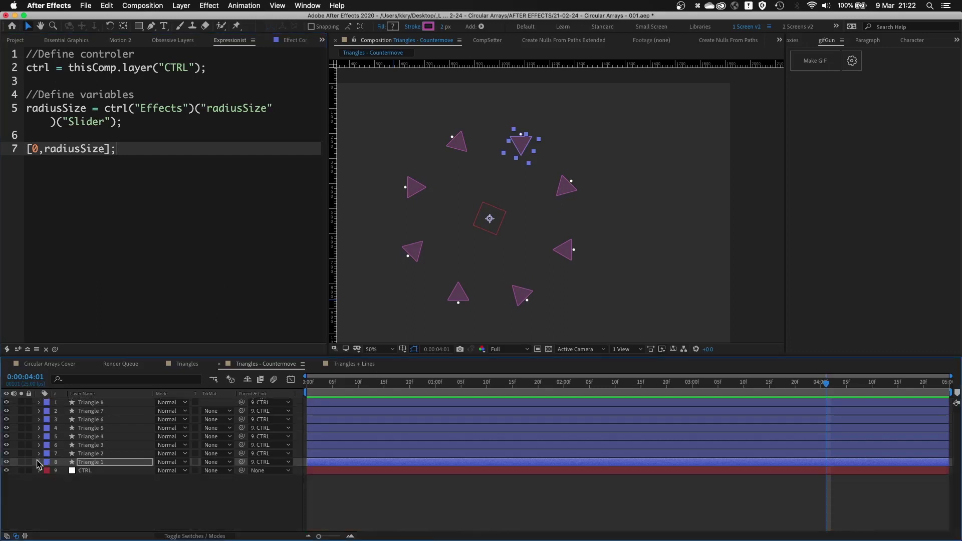
{"action": "left_click", "coordinate": [39, 459]}
{"action": "scroll", "coordinate": [60, 438], "scroll_direction": "down", "scroll_amount": 3}
{"action": "left_click", "coordinate": [65, 471]}
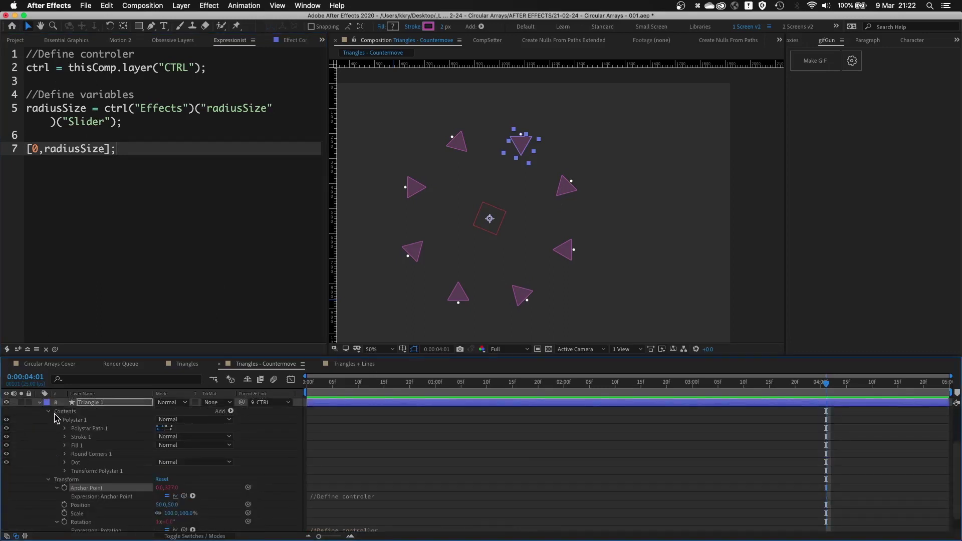
{"action": "scroll", "coordinate": [64, 420], "scroll_direction": "up", "scroll_amount": 2}
{"action": "left_click", "coordinate": [75, 501]}
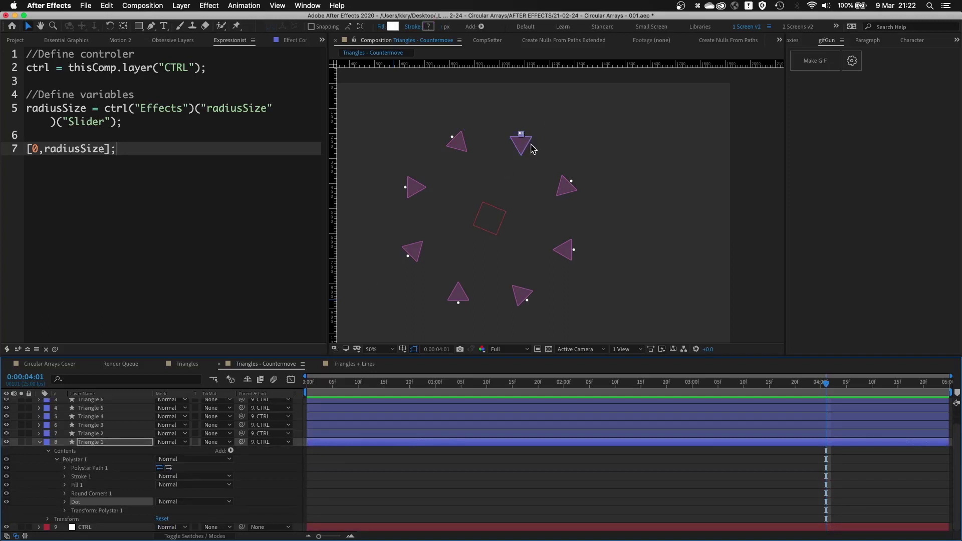
{"action": "key", "text": "slash"}
{"action": "left_click_drag", "start_coordinate": [505, 116], "coordinate": [524, 227]}
{"action": "key", "text": "period"}
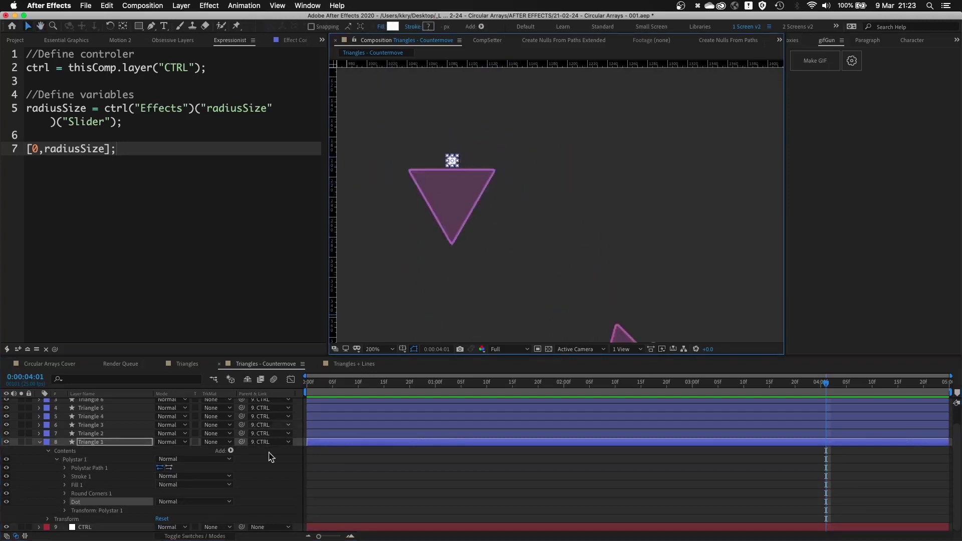
{"action": "left_click", "coordinate": [64, 510]}
{"action": "left_click", "coordinate": [98, 509]}
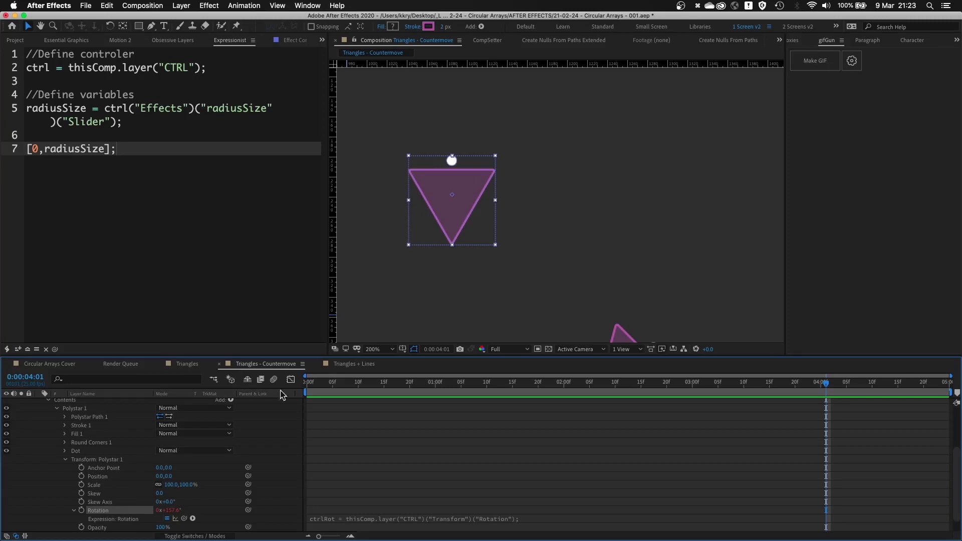
Display the Polystar Rotation expression, r = 180 - ctrlRot.
{"action": "left_click", "coordinate": [28, 350]}
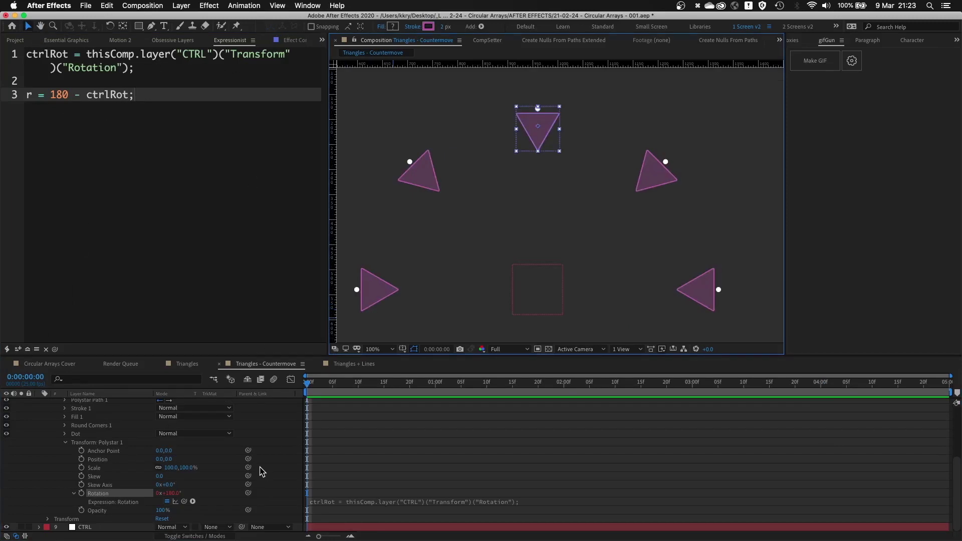
{"action": "left_click", "coordinate": [98, 527]}
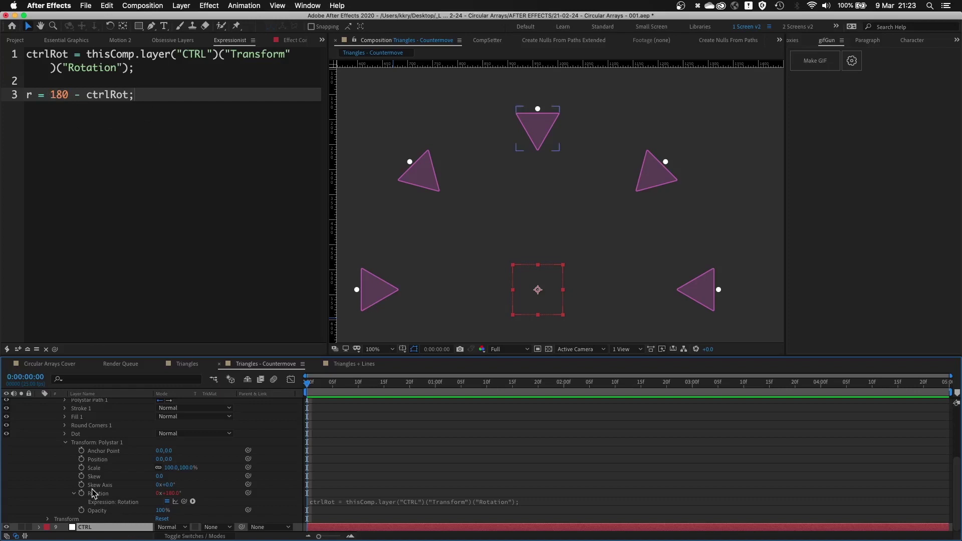
{"action": "left_click", "coordinate": [128, 493]}
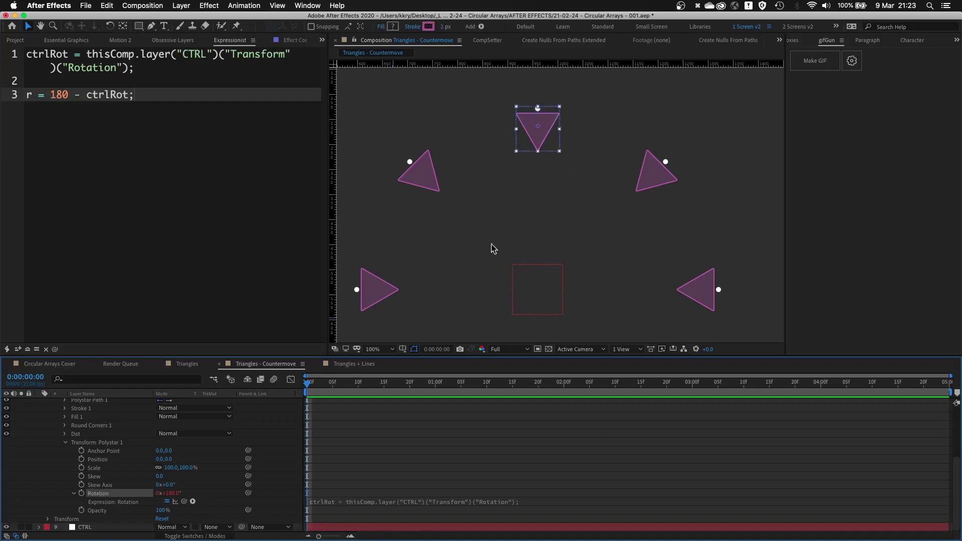
Scrub the timeline to watch the triangles countermove around the ring.
{"action": "left_click_drag", "start_coordinate": [326, 388], "coordinate": [688, 426]}
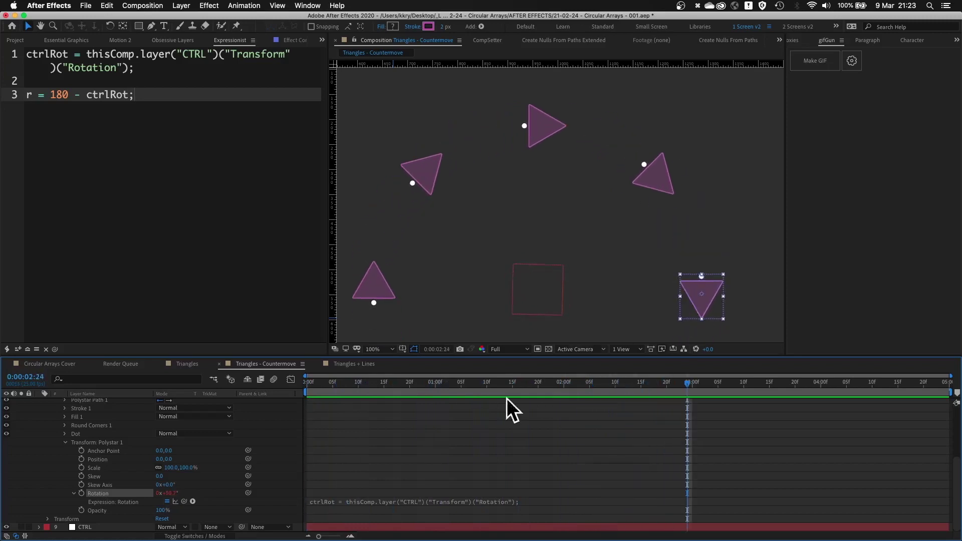
{"action": "key", "text": "Home"}
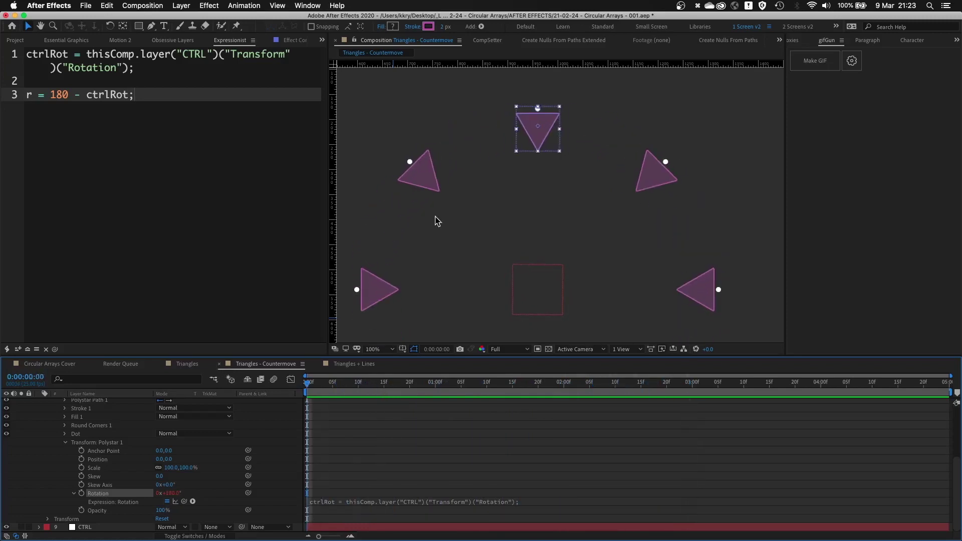
{"action": "left_click", "coordinate": [426, 174]}
{"action": "left_click", "coordinate": [323, 387]}
{"action": "left_click_drag", "start_coordinate": [322, 387], "coordinate": [743, 436]}
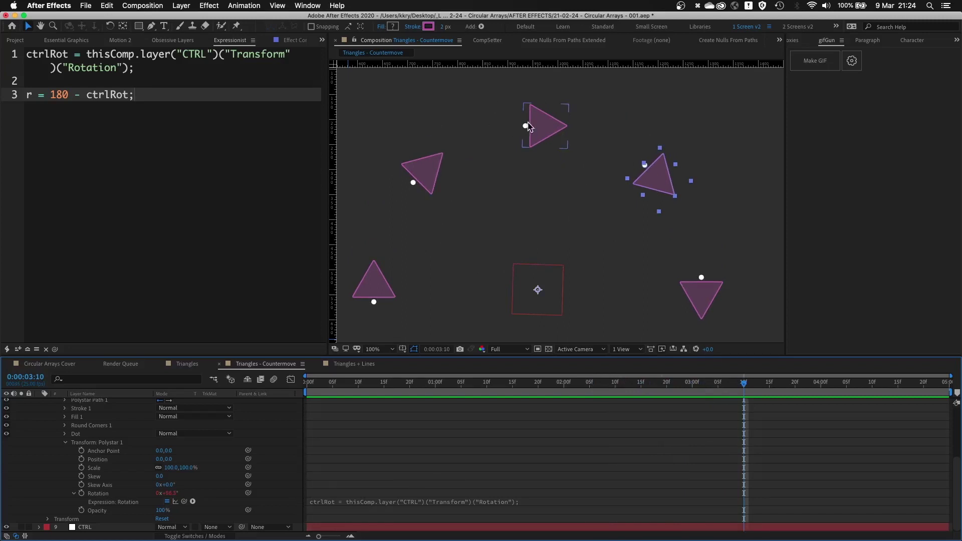
{"action": "key", "text": "Home"}
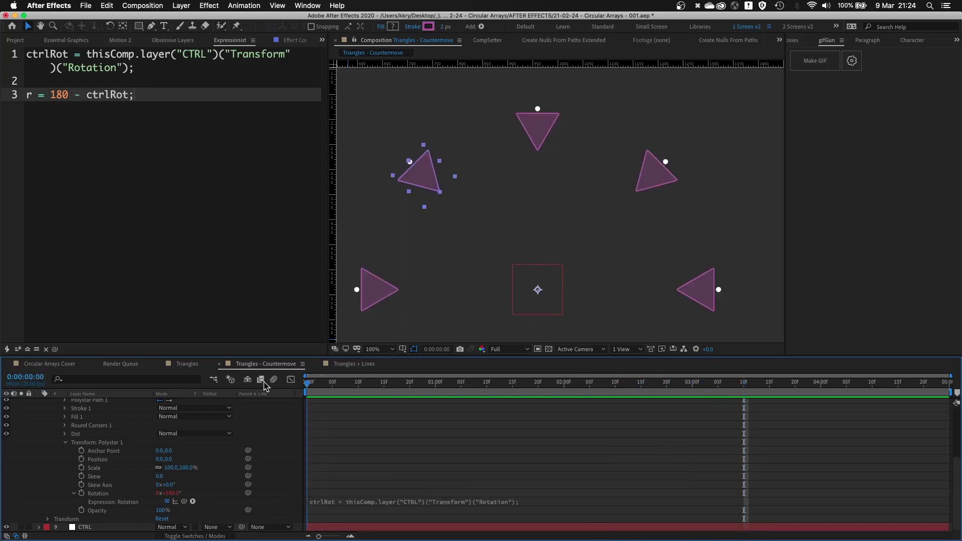
Zoom out to 50%, collapse every layer's properties and deselect all.
{"action": "key", "text": "comma"}
{"action": "key", "text": "super+a"}
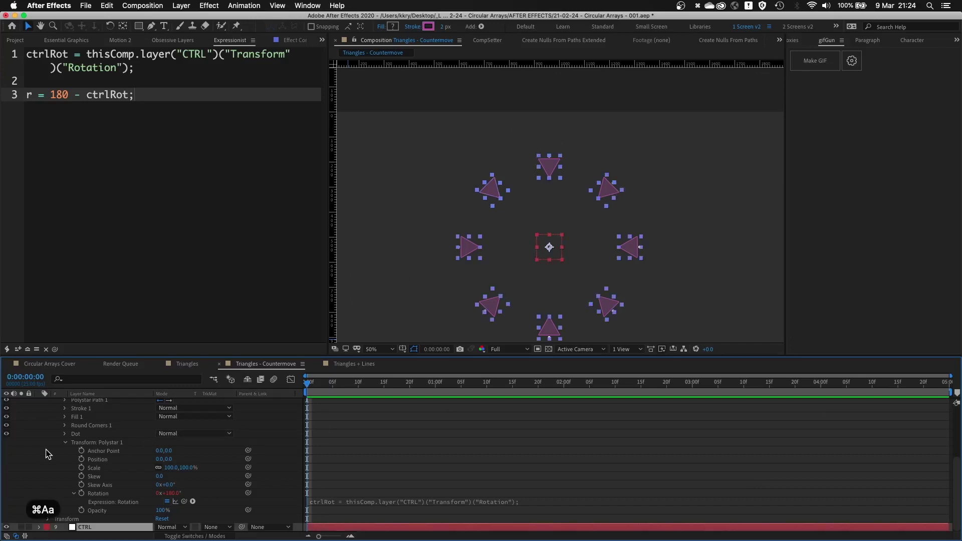
{"action": "key", "text": "super+grave"}
{"action": "key", "text": "F2"}
Make five copies of Triangle 8, giving thirteen triangles around CTRL.
{"action": "left_click", "coordinate": [91, 402]}
{"action": "key", "text": "comma"}
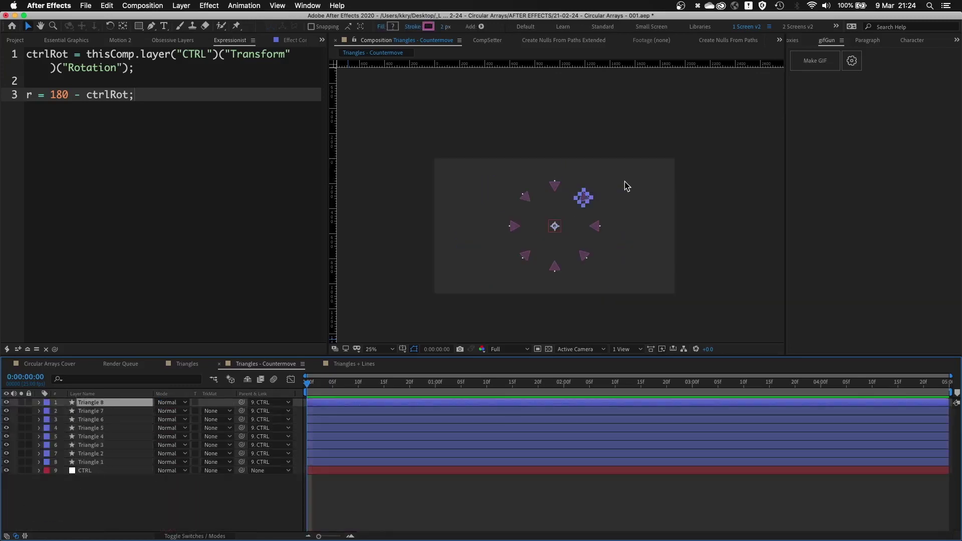
{"action": "key", "text": "super+d"}
{"action": "key", "text": "super+d"}
{"action": "key", "text": "super+d"}
{"action": "key", "text": "super+d"}
{"action": "key", "text": "super+d"}
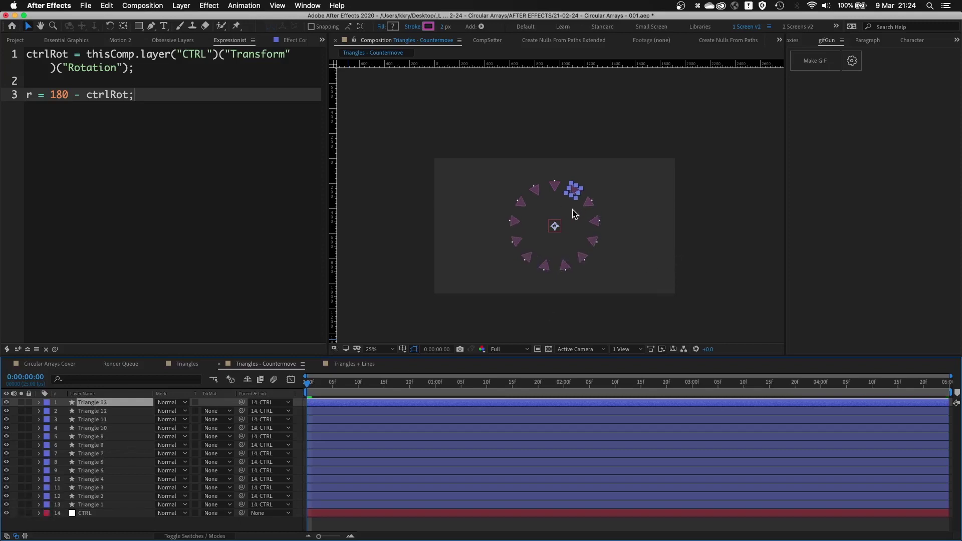
{"action": "key", "text": "period"}
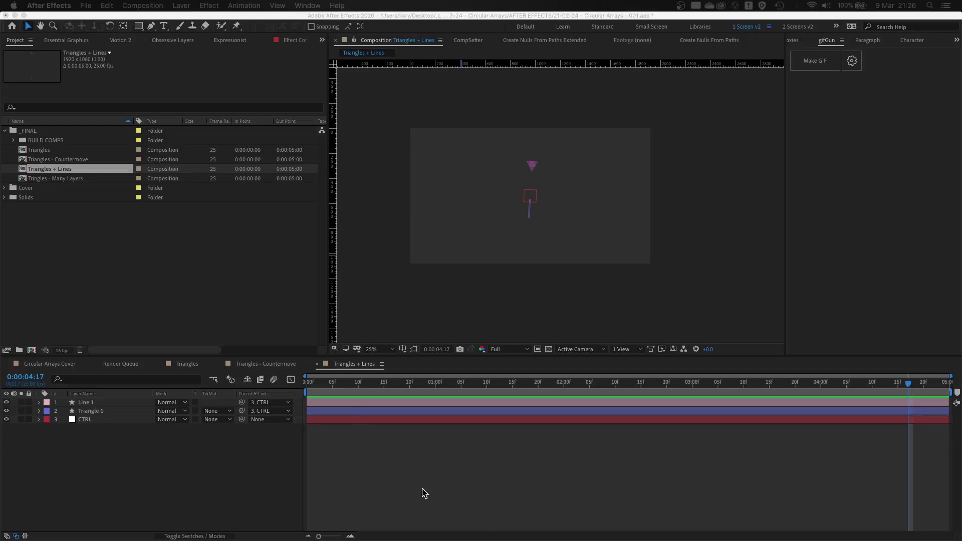
{"action": "key", "text": "period"}
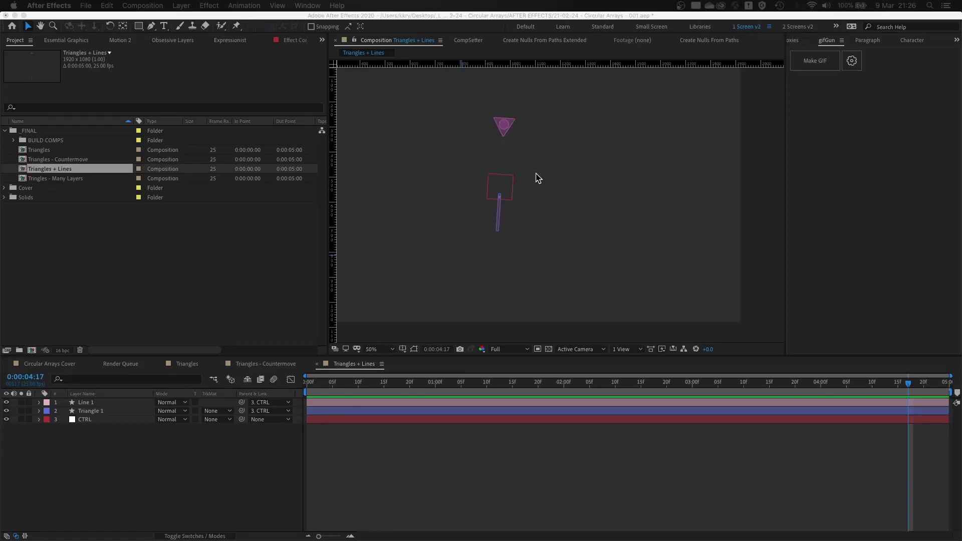
{"action": "left_click_drag", "start_coordinate": [522, 137], "coordinate": [520, 174]}
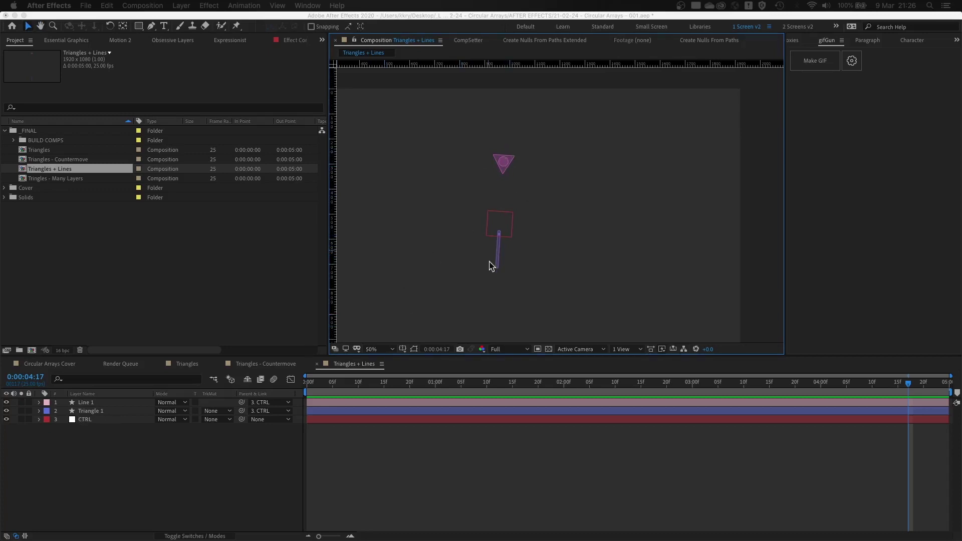
{"action": "left_click", "coordinate": [102, 416]}
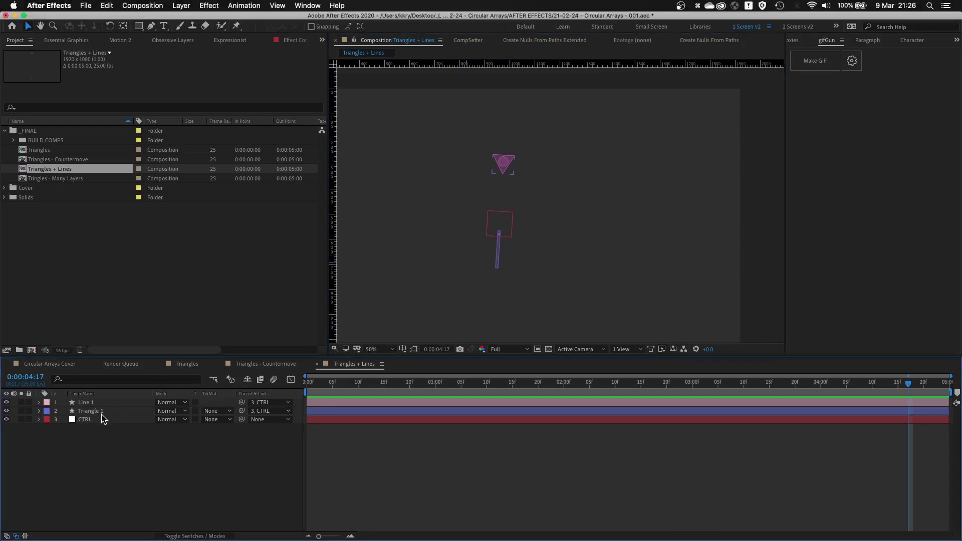
{"action": "left_click", "coordinate": [101, 413]}
{"action": "left_click", "coordinate": [100, 402]}
{"action": "left_click", "coordinate": [99, 412]}
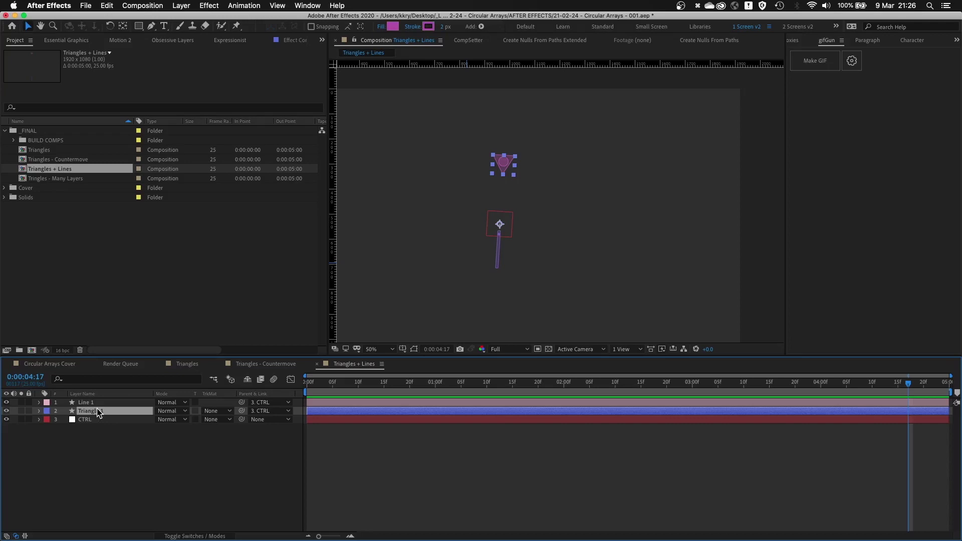
{"action": "left_click", "coordinate": [100, 421]}
{"action": "left_click", "coordinate": [266, 40]}
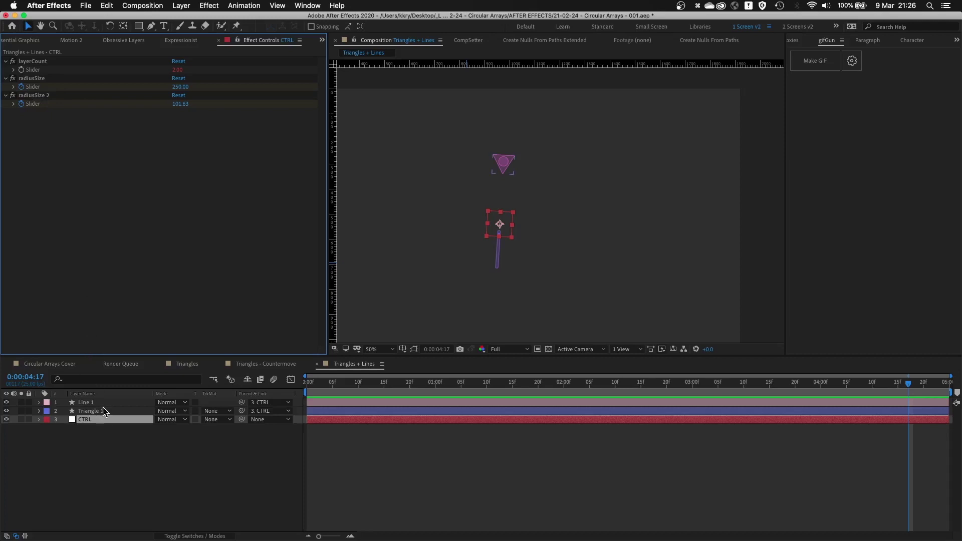
{"action": "left_click", "coordinate": [103, 411]}
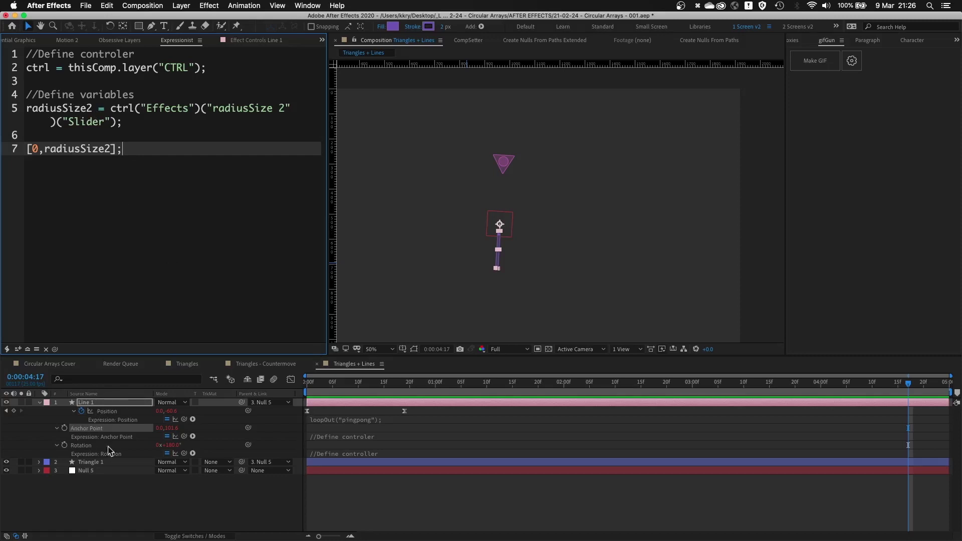
{"action": "left_click", "coordinate": [92, 471]}
{"action": "left_click", "coordinate": [86, 394]}
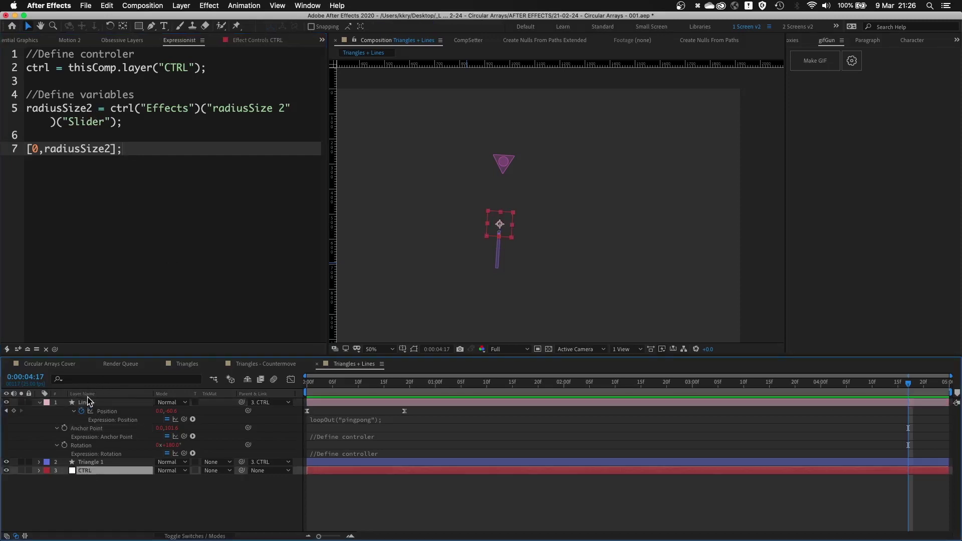
{"action": "left_click", "coordinate": [262, 42]}
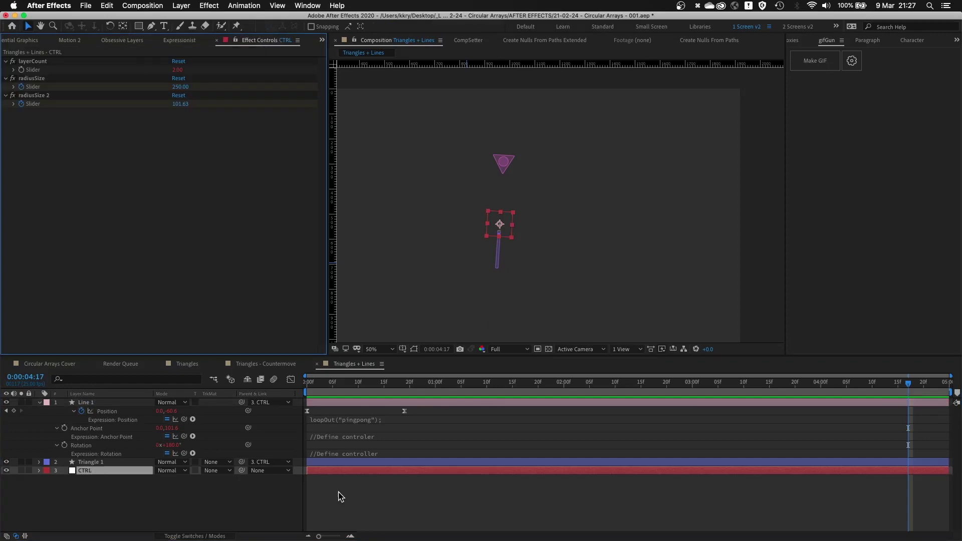
{"action": "key", "text": "u"}
{"action": "key", "text": "space"}
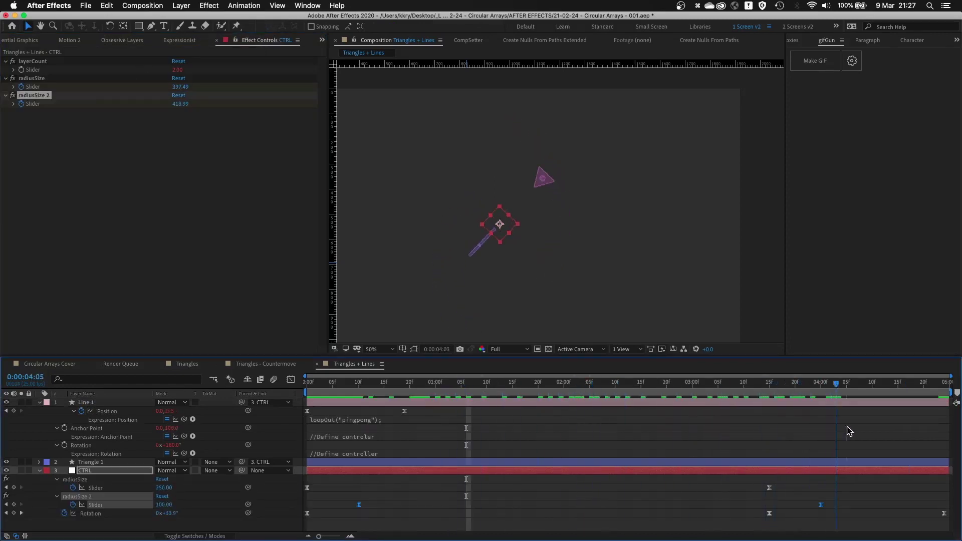
{"action": "key", "text": "space"}
{"action": "key", "text": "comma"}
{"action": "left_click", "coordinate": [462, 217]}
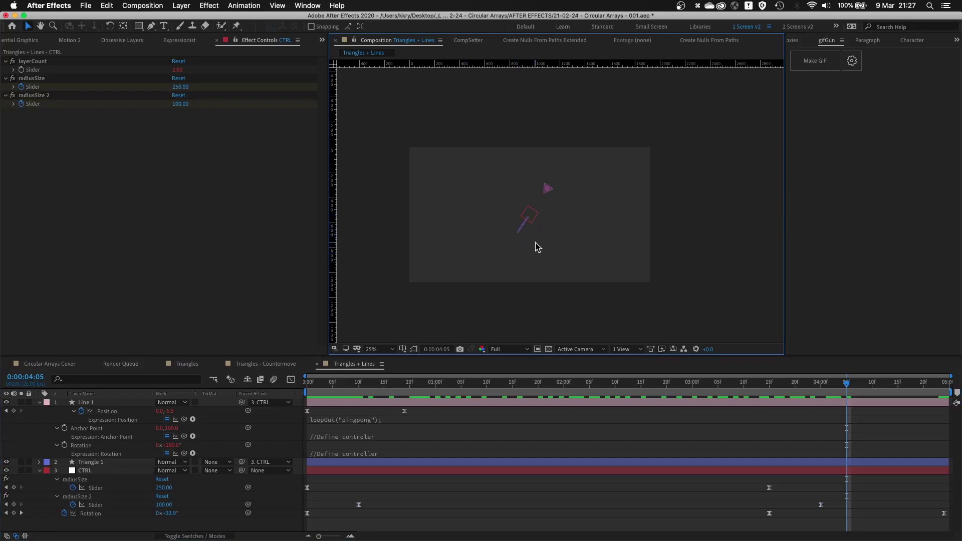
{"action": "key", "text": "period"}
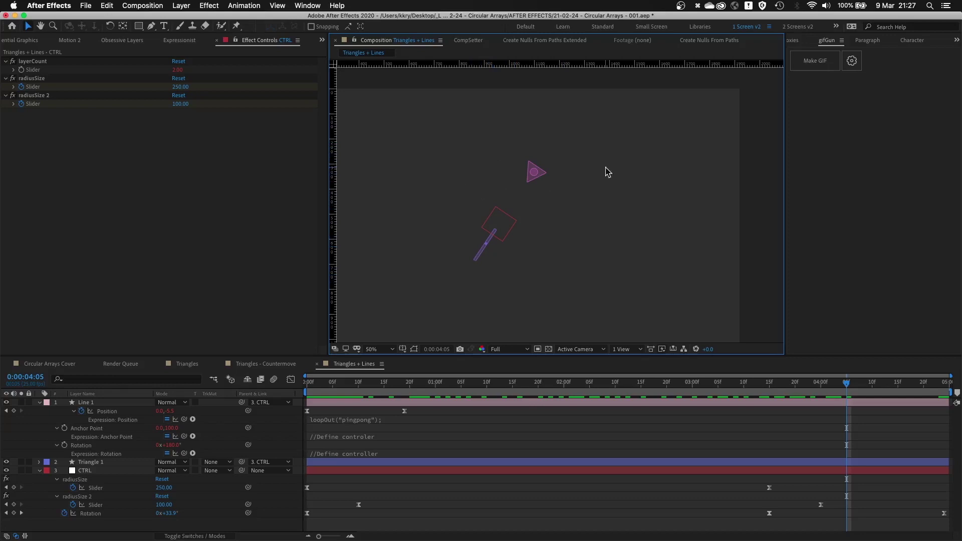
Duplicate the Line 1 and Triangle 1 pair into five pairs, moving each copy to the top.
{"action": "left_click", "coordinate": [35, 414]}
{"action": "key", "text": "a"}
{"action": "key", "text": "a"}
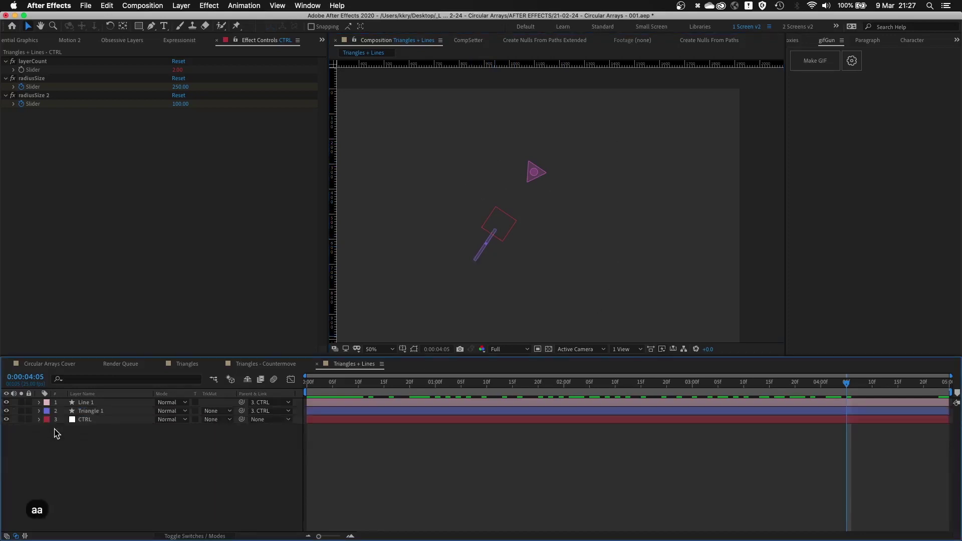
{"action": "left_click", "coordinate": [99, 403]}
{"action": "left_click", "coordinate": [100, 411], "text": "shift"}
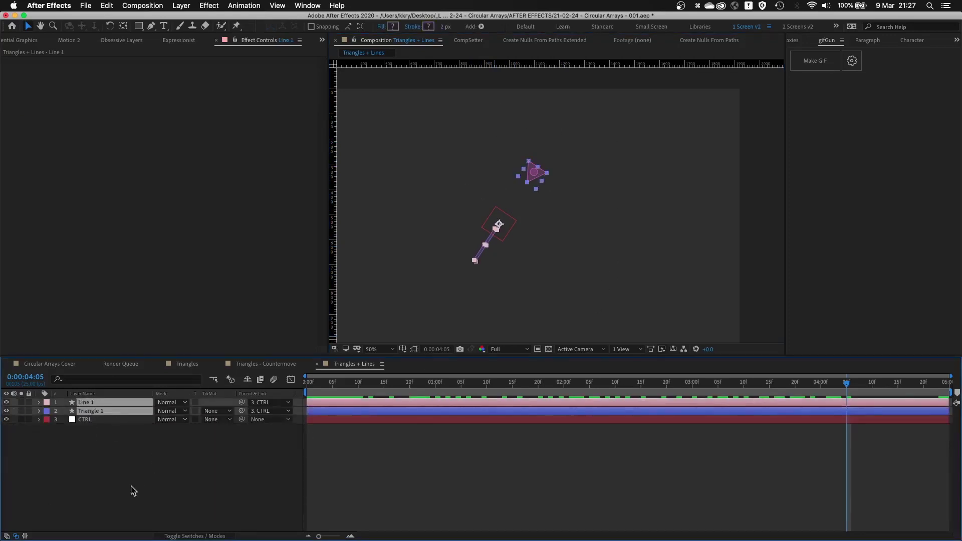
{"action": "key", "text": "super+d"}
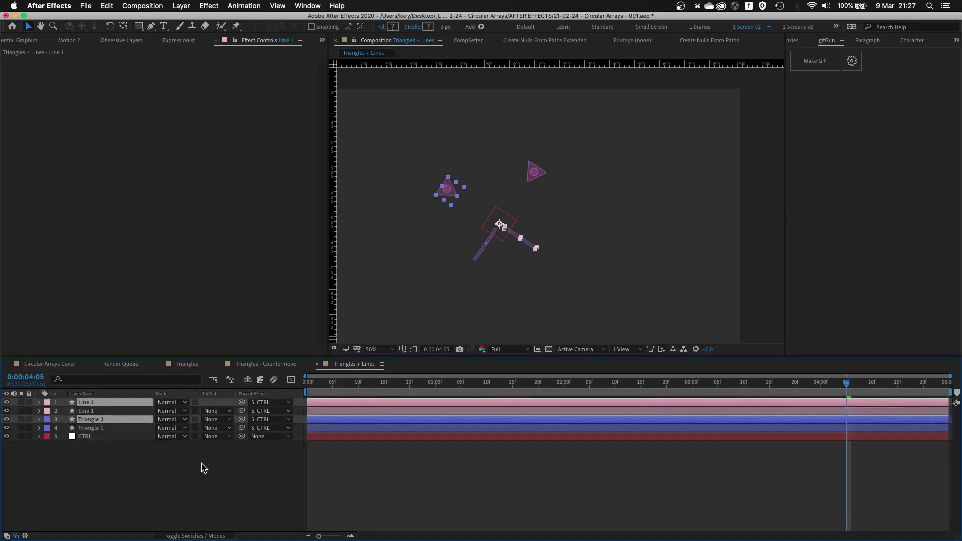
{"action": "key", "text": "shift+super+bracketright"}
{"action": "key", "text": "super+d"}
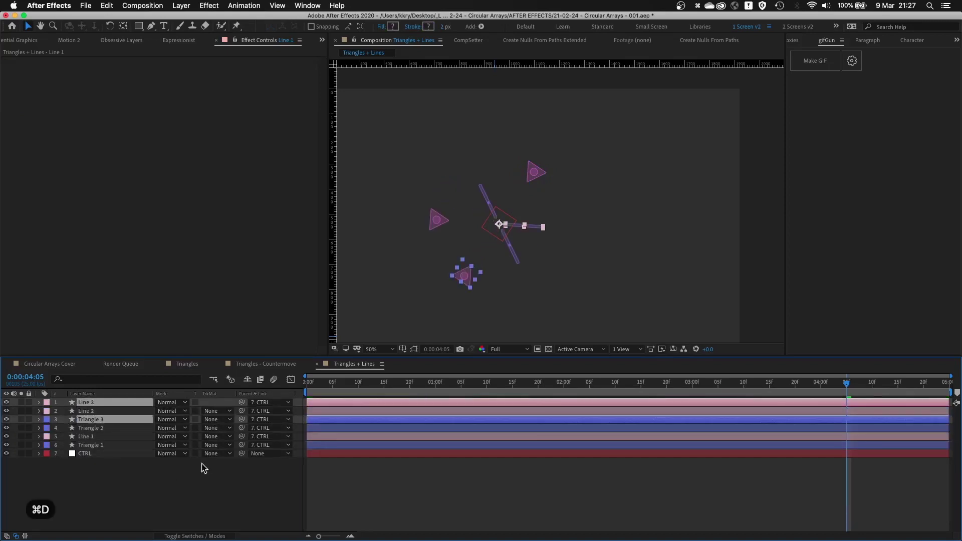
{"action": "key", "text": "shift+super+bracketright"}
{"action": "key", "text": "super+d"}
{"action": "key", "text": "shift+super+bracketright"}
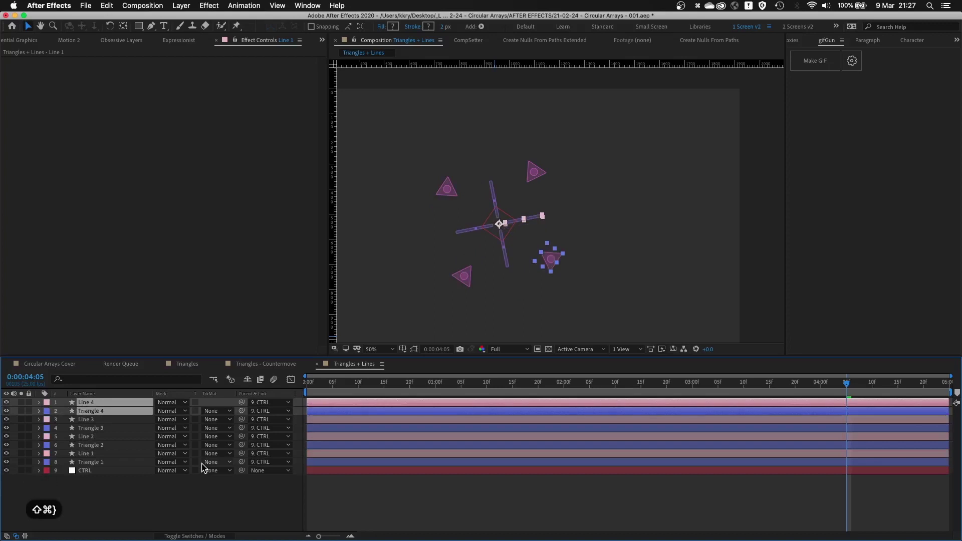
{"action": "key", "text": "super+d"}
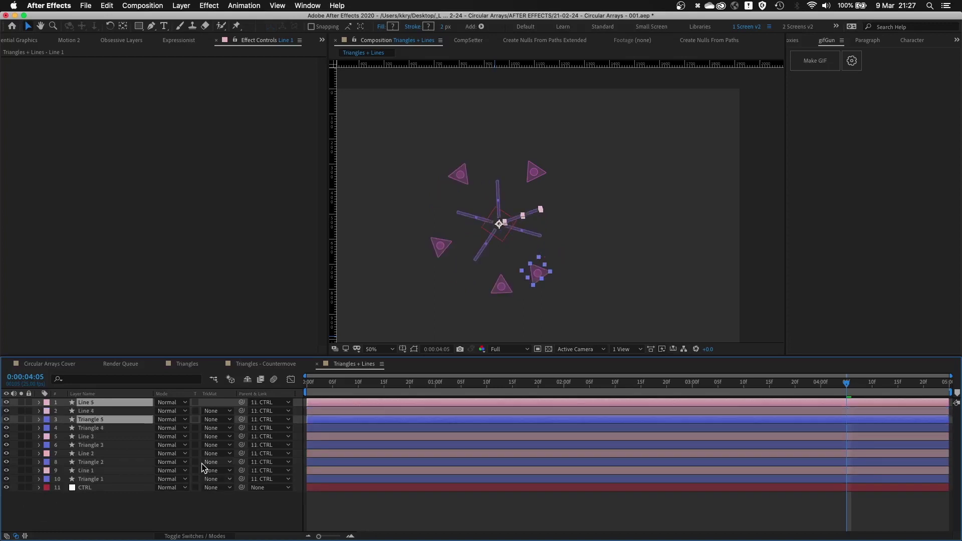
{"action": "key", "text": "shift+super+bracketright"}
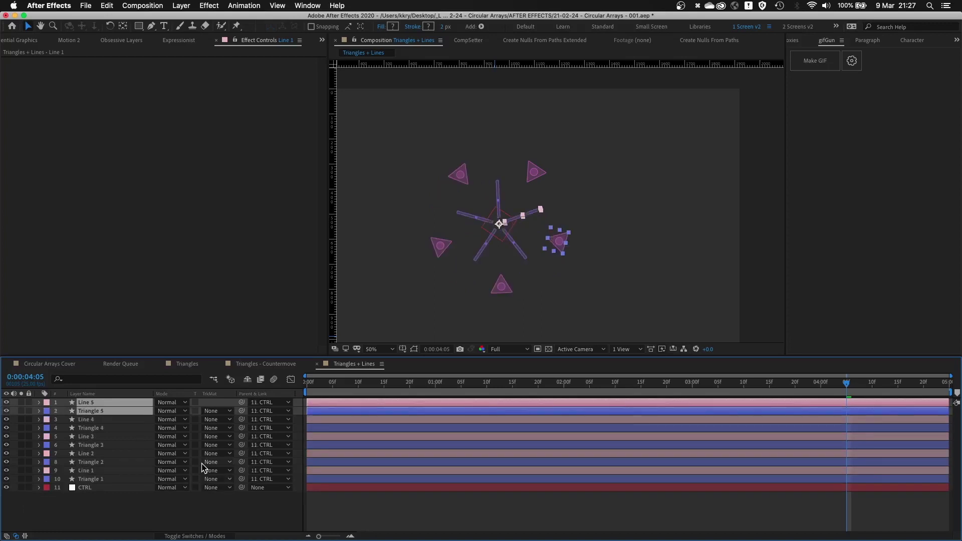
Scrub the animation to check the spacing of the five line-triangle pairs.
{"action": "left_click", "coordinate": [324, 515]}
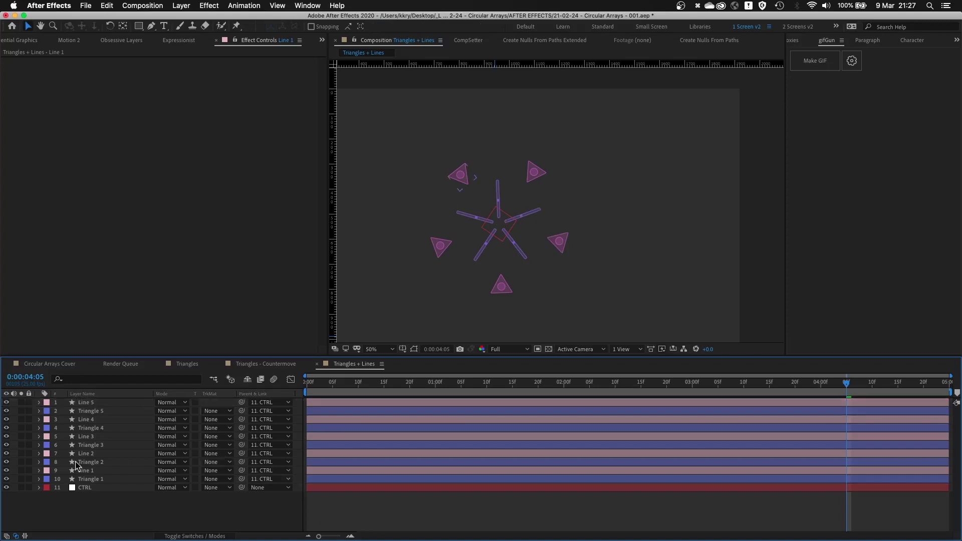
{"action": "left_click", "coordinate": [377, 386]}
{"action": "left_click_drag", "start_coordinate": [377, 389], "coordinate": [456, 395]}
{"action": "key", "text": "comma"}
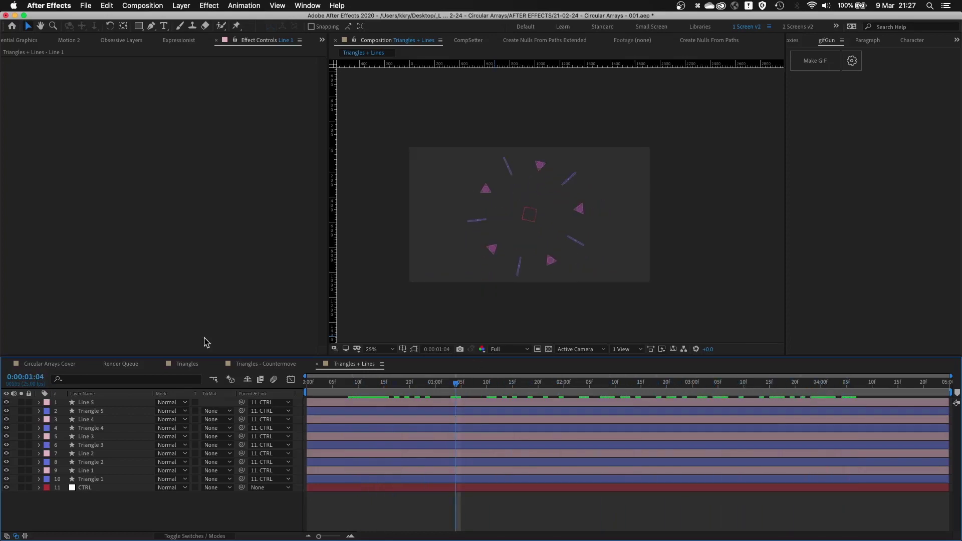
Check CTRL's sliders, then move Triangles 1–3 just above CTRL.
{"action": "left_click", "coordinate": [94, 488]}
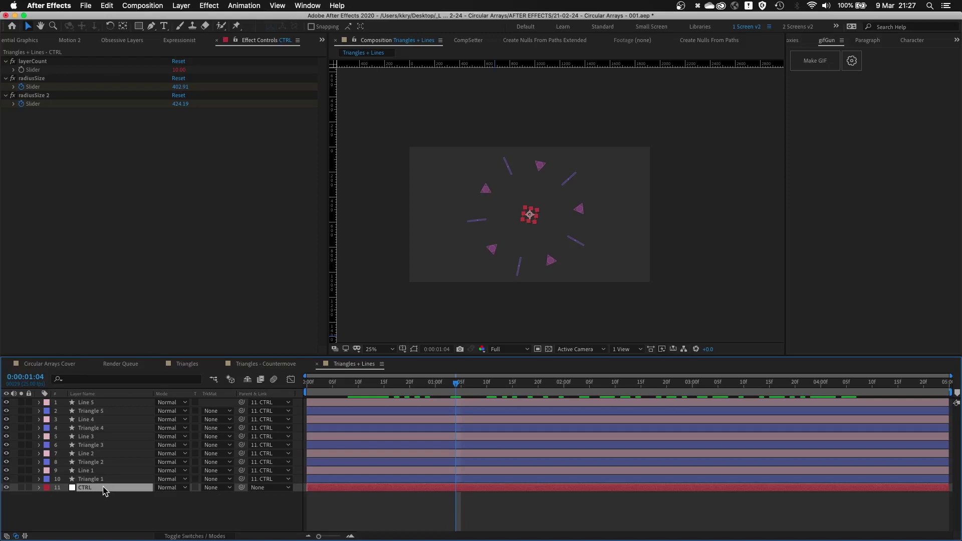
{"action": "left_click", "coordinate": [93, 480]}
{"action": "left_click", "coordinate": [90, 462], "text": "super"}
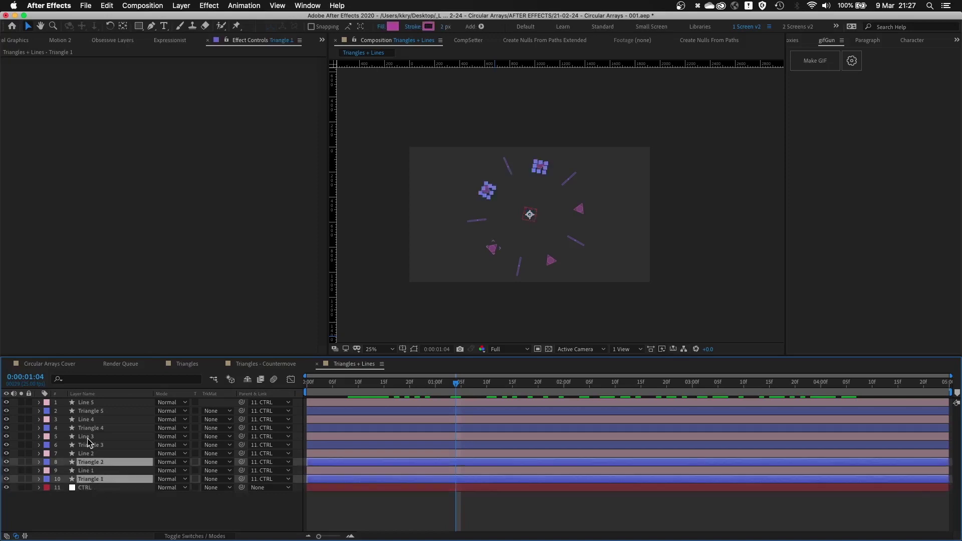
{"action": "left_click", "coordinate": [110, 444], "text": "super"}
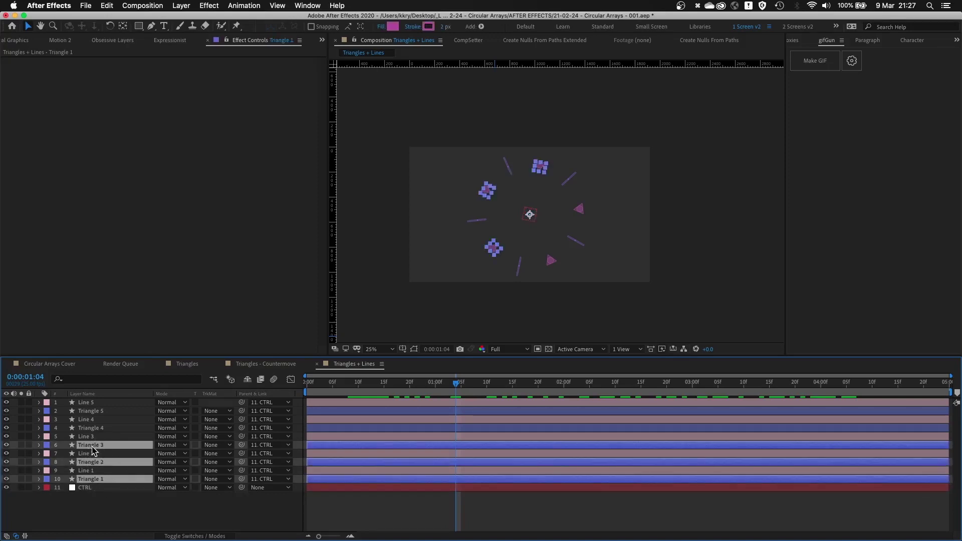
{"action": "left_click_drag", "start_coordinate": [87, 466], "coordinate": [91, 483]}
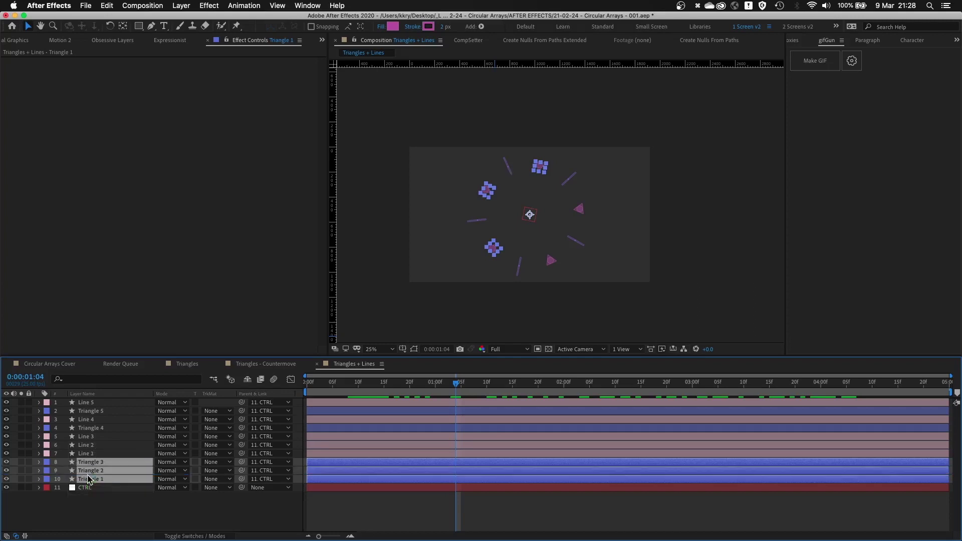
{"action": "left_click", "coordinate": [120, 510]}
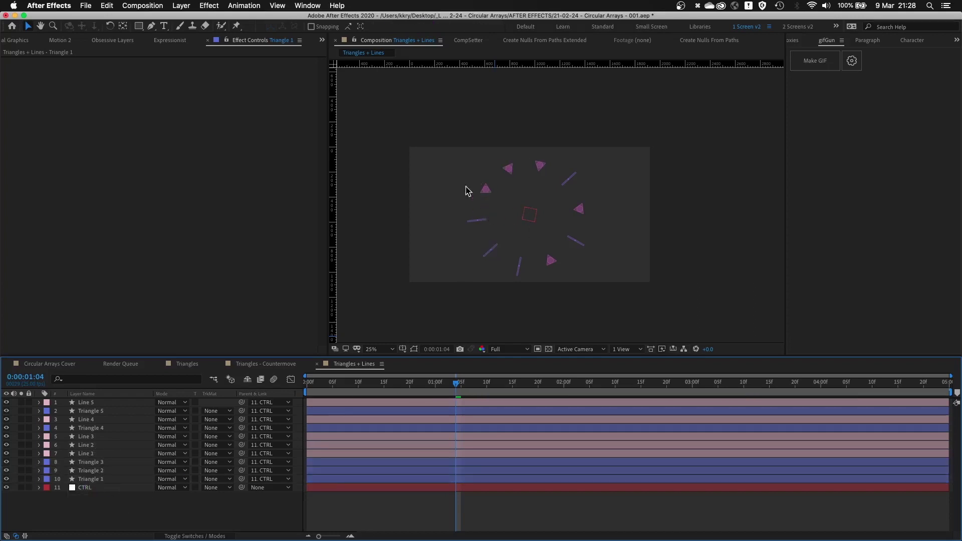
Duplicate triangles to fill the ring up to twelve triangles.
{"action": "left_click", "coordinate": [93, 466]}
{"action": "key", "text": "super+d"}
{"action": "key", "text": "super+d"}
{"action": "key", "text": "super+d"}
{"action": "key", "text": "super+d"}
{"action": "left_click", "coordinate": [739, 151]}
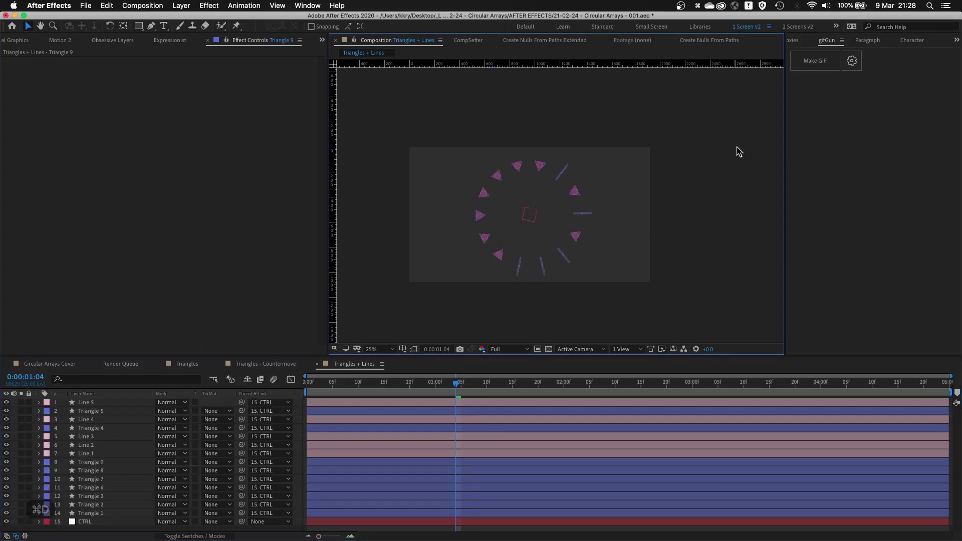
{"action": "left_click", "coordinate": [575, 192]}
{"action": "key", "text": "super+d"}
{"action": "key", "text": "super+d"}
{"action": "key", "text": "super+d"}
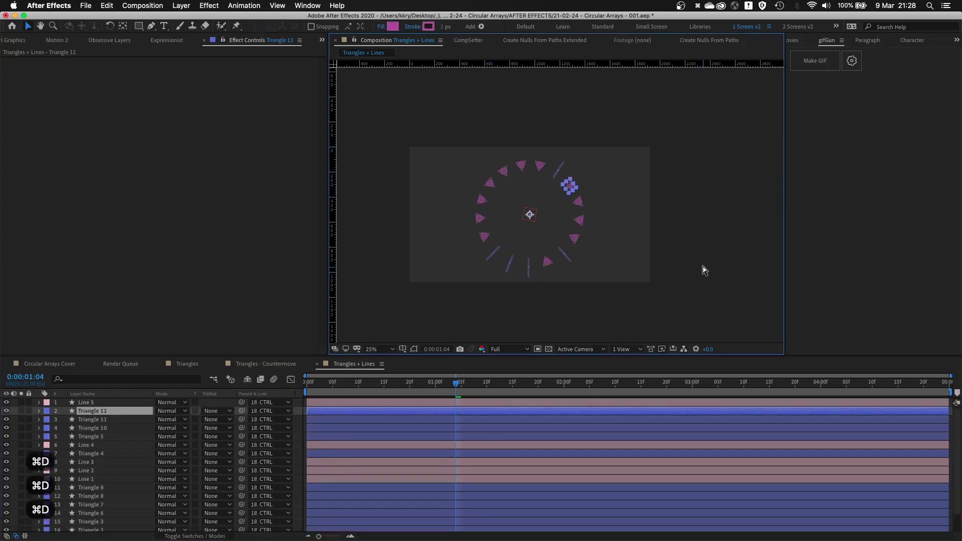
{"action": "left_click", "coordinate": [694, 250]}
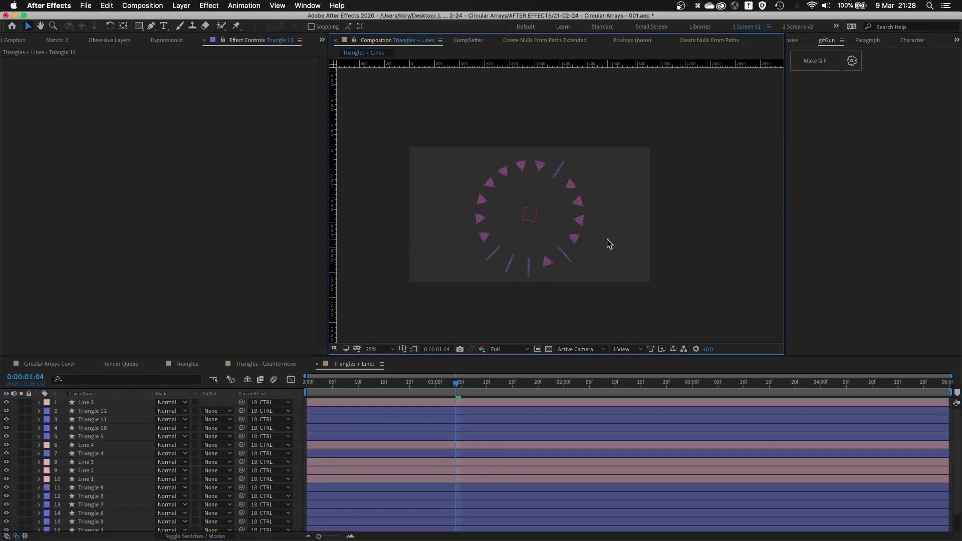
Scrub the ring, then show CTRL's layerCount 17 and radiusSize sliders.
{"action": "left_click_drag", "start_coordinate": [607, 243], "coordinate": [501, 240]}
{"action": "scroll", "coordinate": [501, 239], "scroll_direction": "up", "scroll_amount": 2}
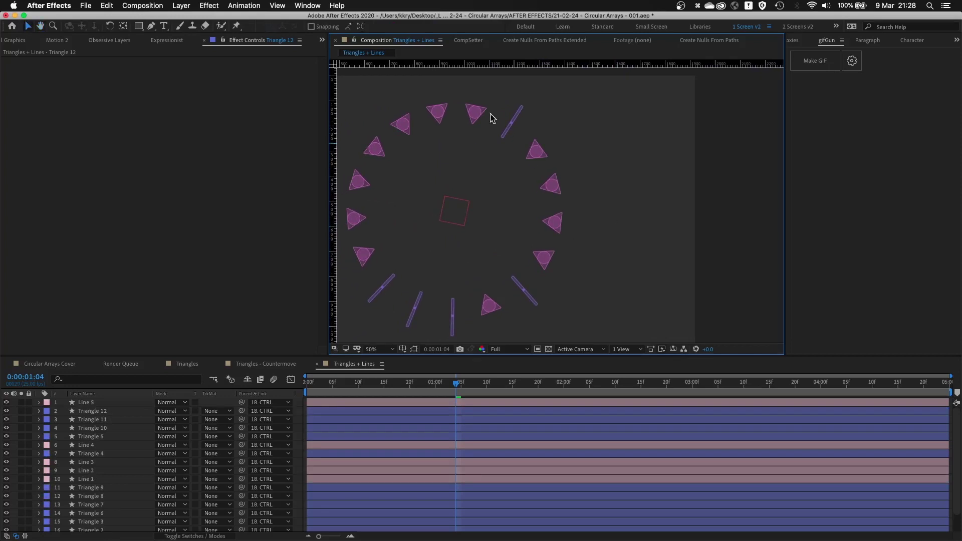
{"action": "left_click_drag", "start_coordinate": [380, 387], "coordinate": [752, 421]}
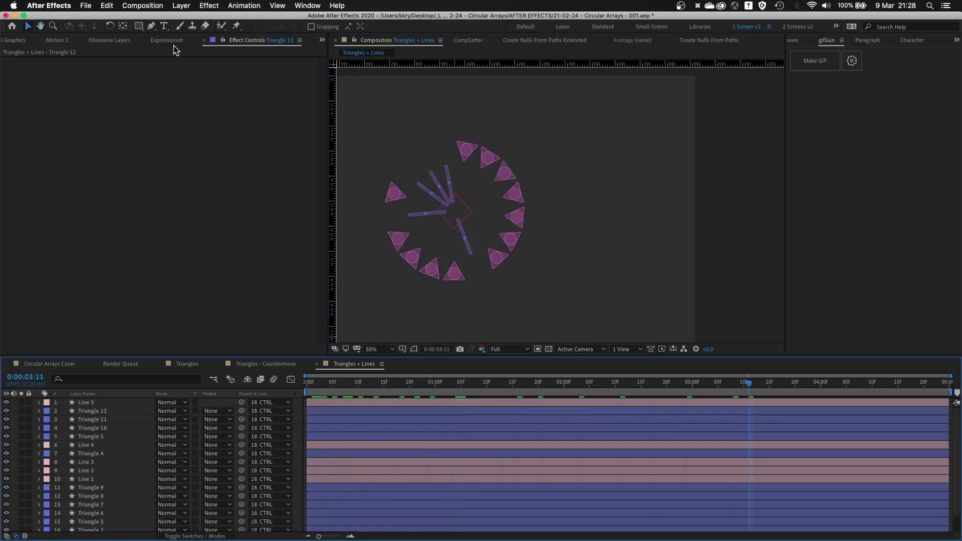
{"action": "scroll", "coordinate": [95, 483], "scroll_direction": "down", "scroll_amount": 2}
{"action": "left_click", "coordinate": [92, 527]}
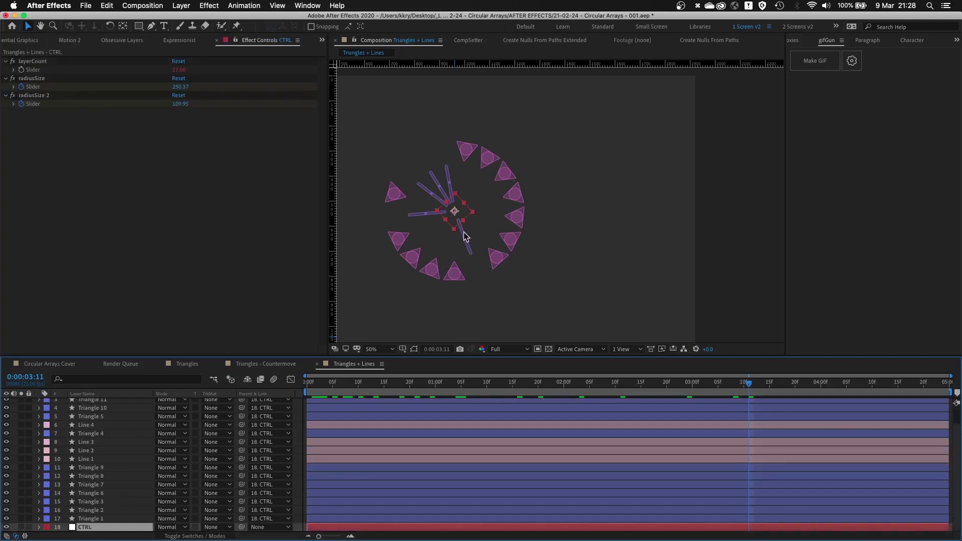
Open Tringles - Many Layers, then play the Triangles - EG precomp.
{"action": "key", "text": "super+0"}
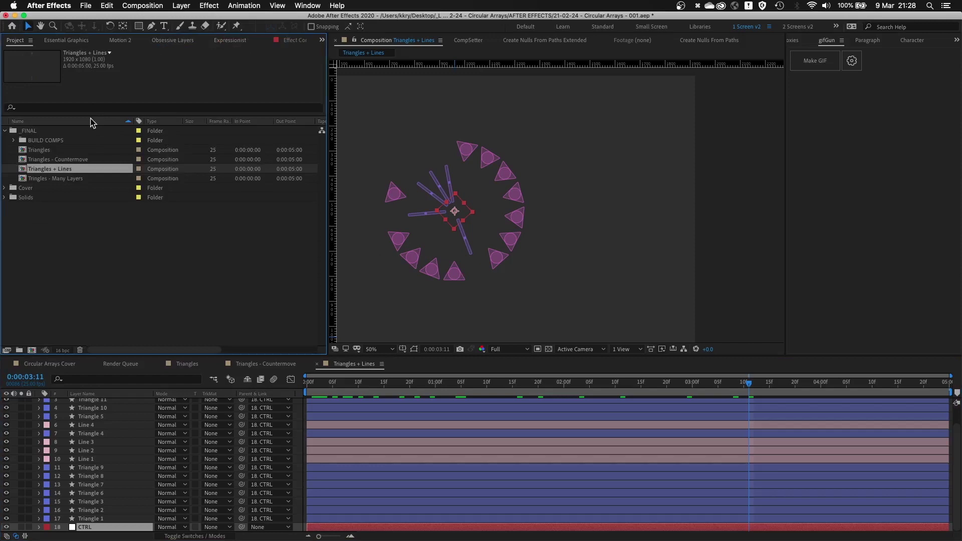
{"action": "double_click", "coordinate": [78, 178]}
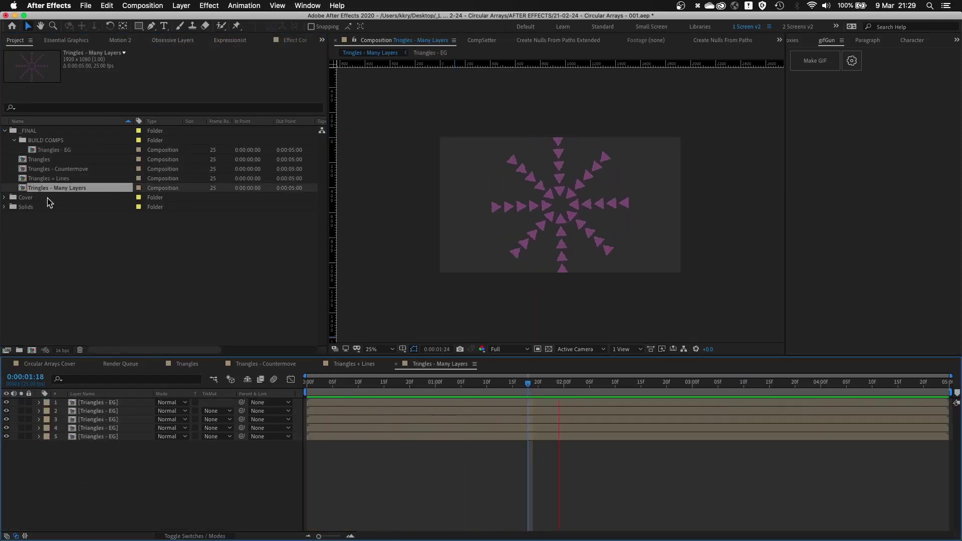
{"action": "double_click", "coordinate": [466, 427]}
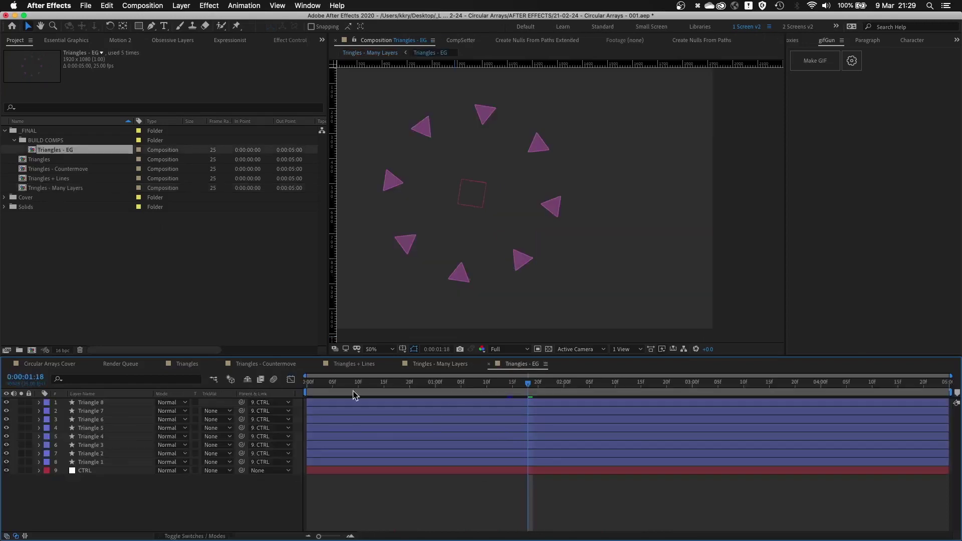
{"action": "key", "text": "space"}
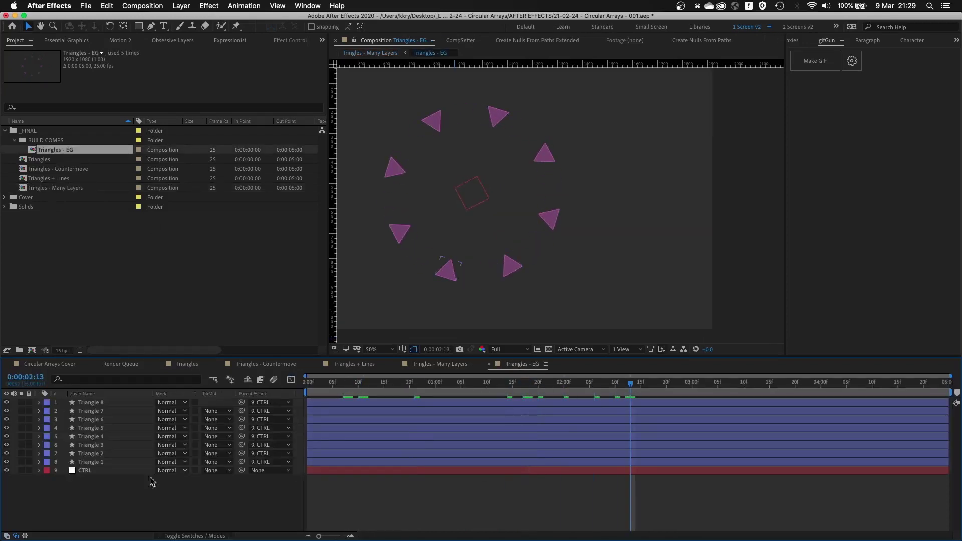
Open Triangles - EG in Essential Graphics and reveal CTRL's radiusSize slider.
{"action": "right_click", "coordinate": [79, 498]}
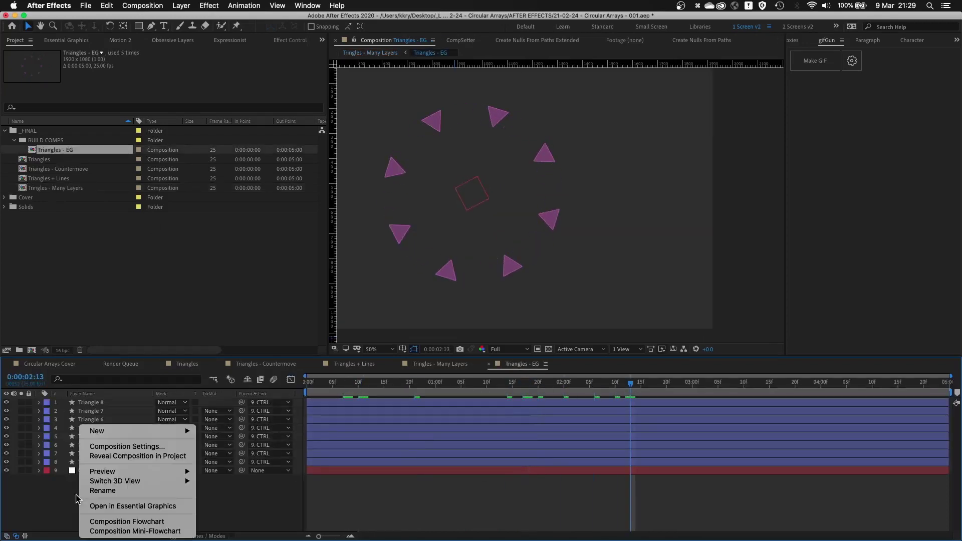
{"action": "left_click", "coordinate": [142, 507]}
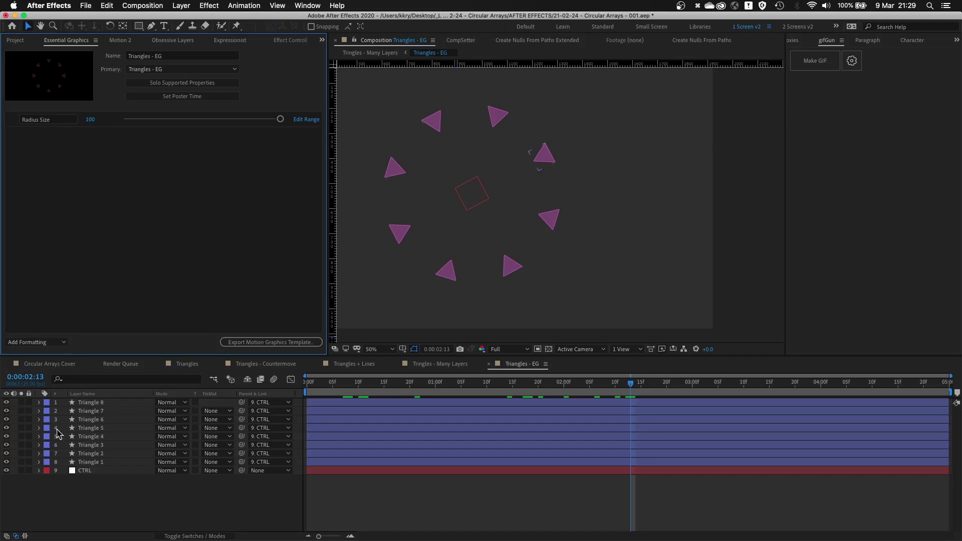
{"action": "left_click", "coordinate": [40, 471]}
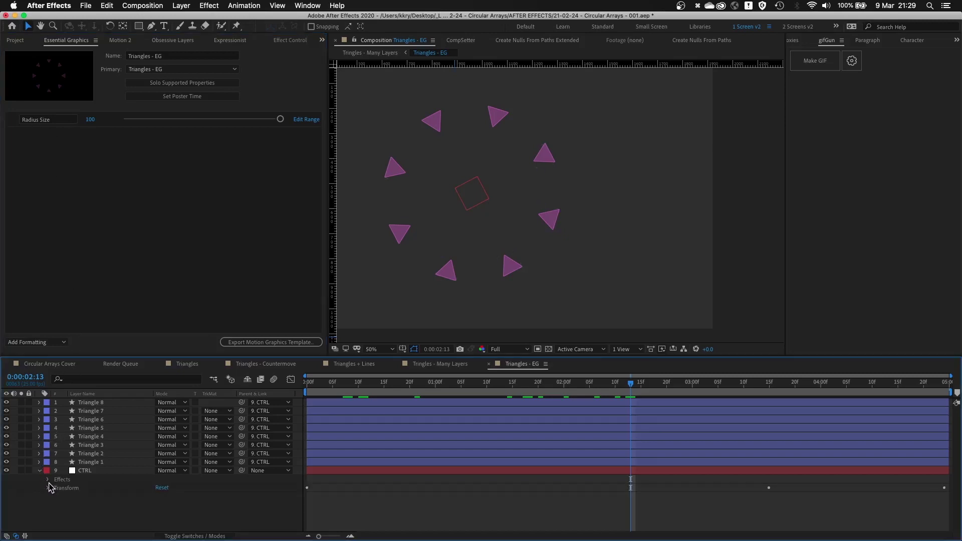
{"action": "left_click", "coordinate": [48, 480]}
{"action": "left_click", "coordinate": [56, 496]}
{"action": "left_click", "coordinate": [87, 505]}
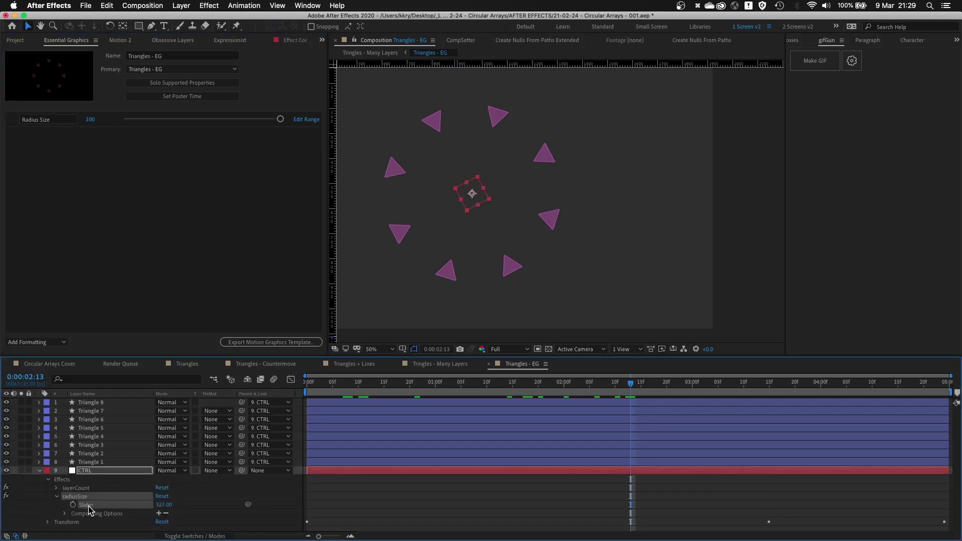
{"action": "left_click", "coordinate": [126, 158]}
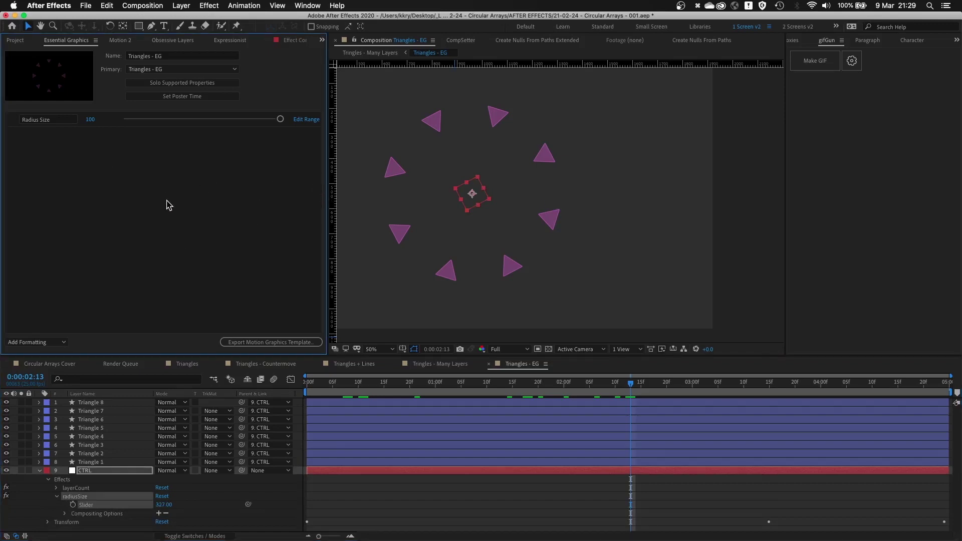
Add a sixth Triangles - EG layer to Tringles - Many Layers and reveal its Radius Size.
{"action": "left_click", "coordinate": [446, 365]}
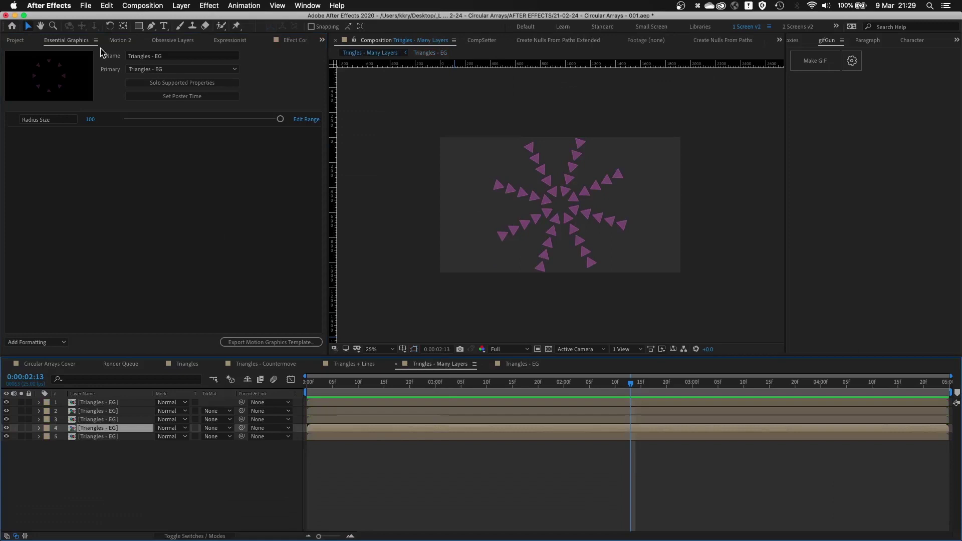
{"action": "key", "text": "super+0"}
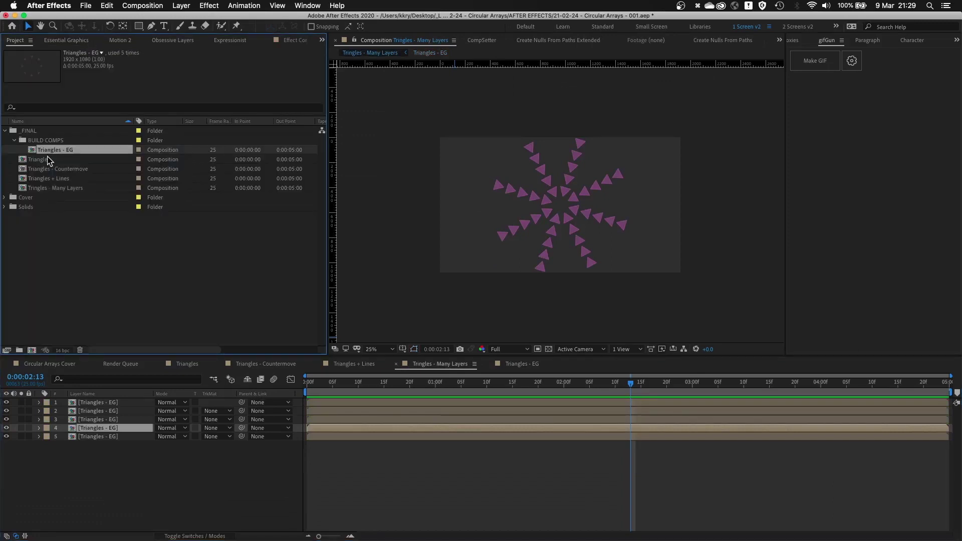
{"action": "left_click_drag", "start_coordinate": [52, 155], "coordinate": [137, 516]}
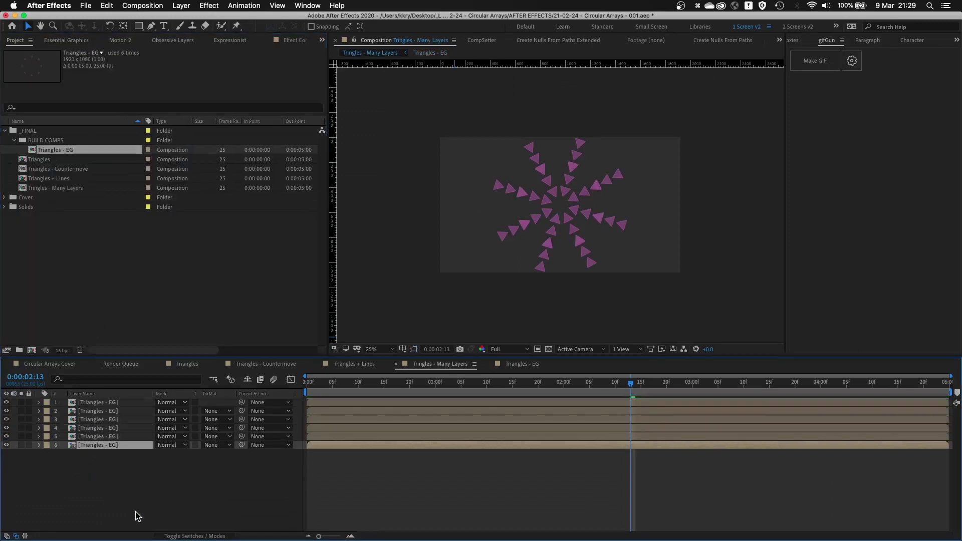
{"action": "left_click", "coordinate": [39, 445]}
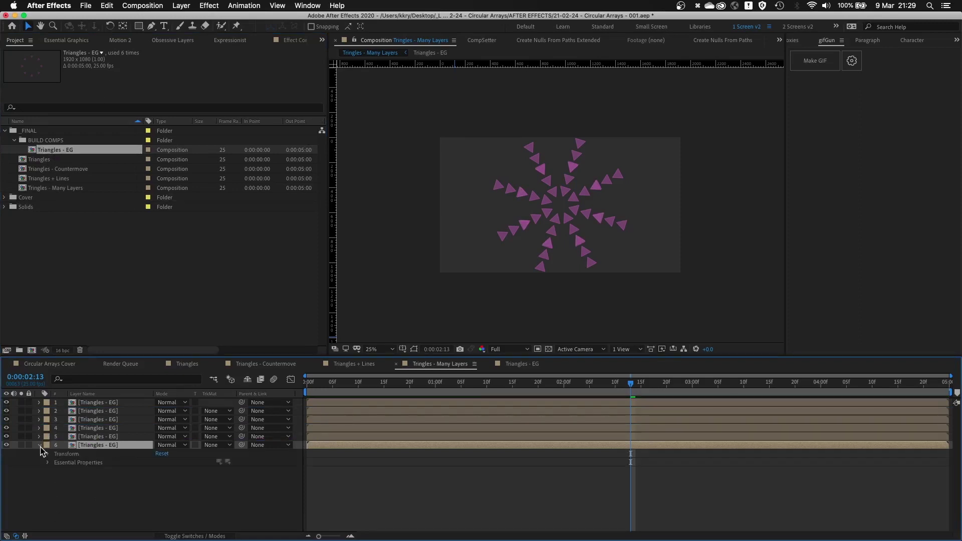
{"action": "left_click", "coordinate": [47, 462]}
{"action": "left_click", "coordinate": [95, 473]}
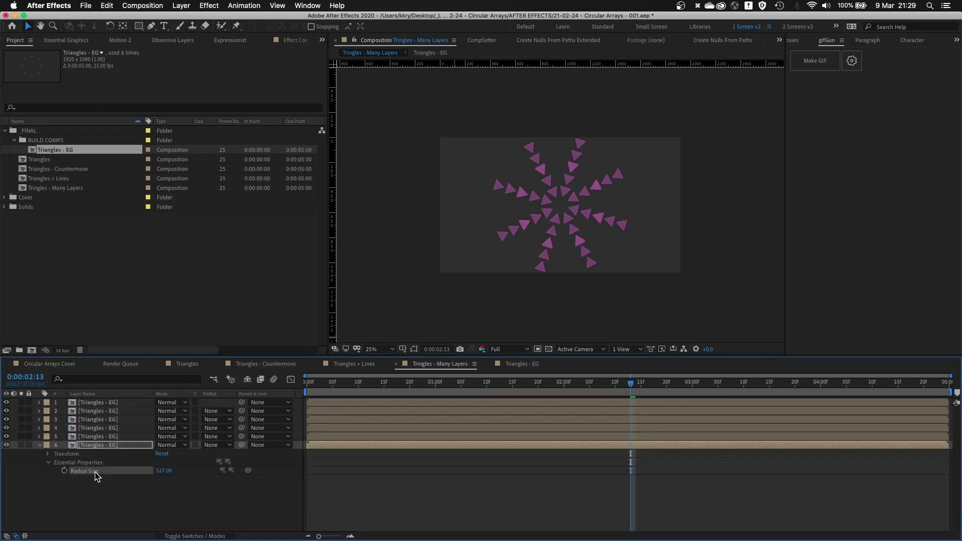
Raise the new ring's Radius Size, then give the fifth layer a different Radius Size.
{"action": "left_click_drag", "start_coordinate": [6, 436], "coordinate": [6, 403]}
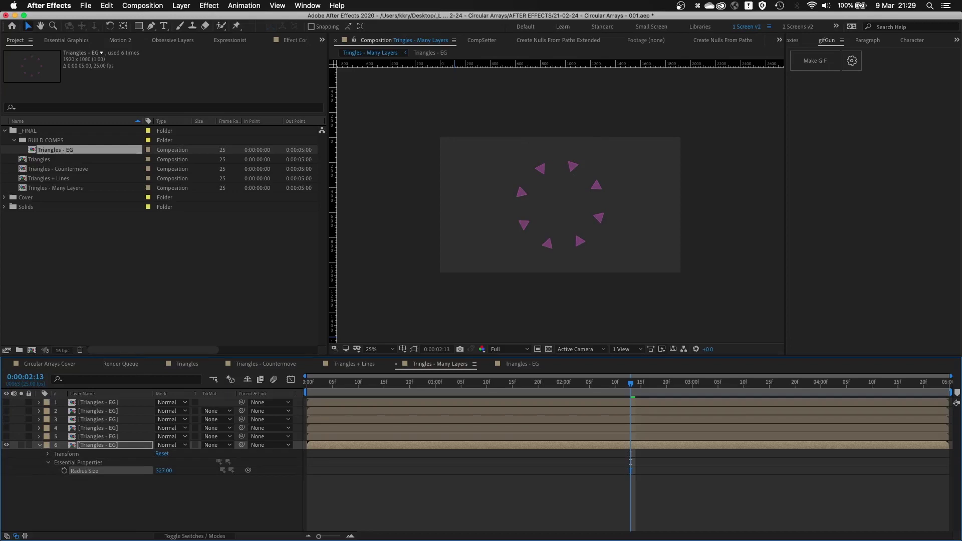
{"action": "left_click_drag", "start_coordinate": [166, 471], "coordinate": [237, 483]}
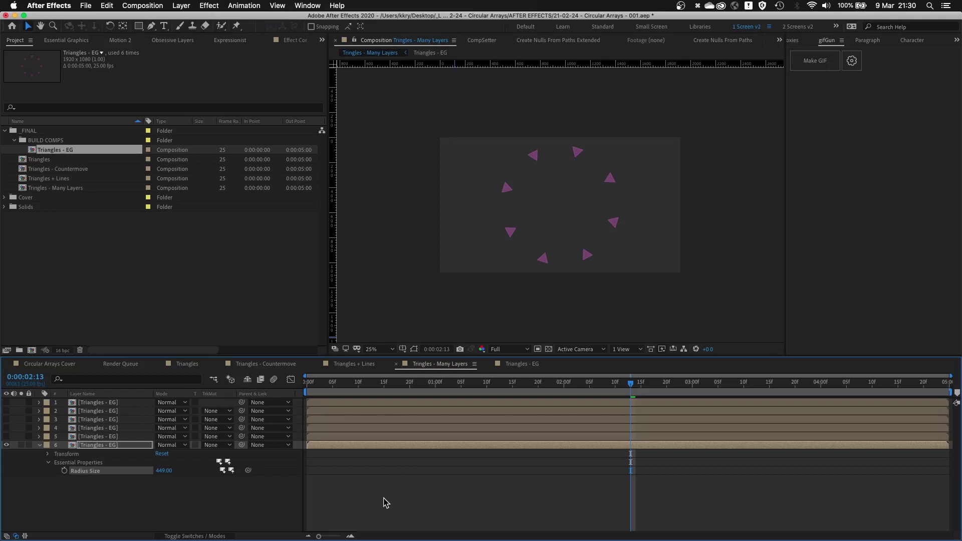
{"action": "left_click_drag", "start_coordinate": [7, 436], "coordinate": [7, 396]}
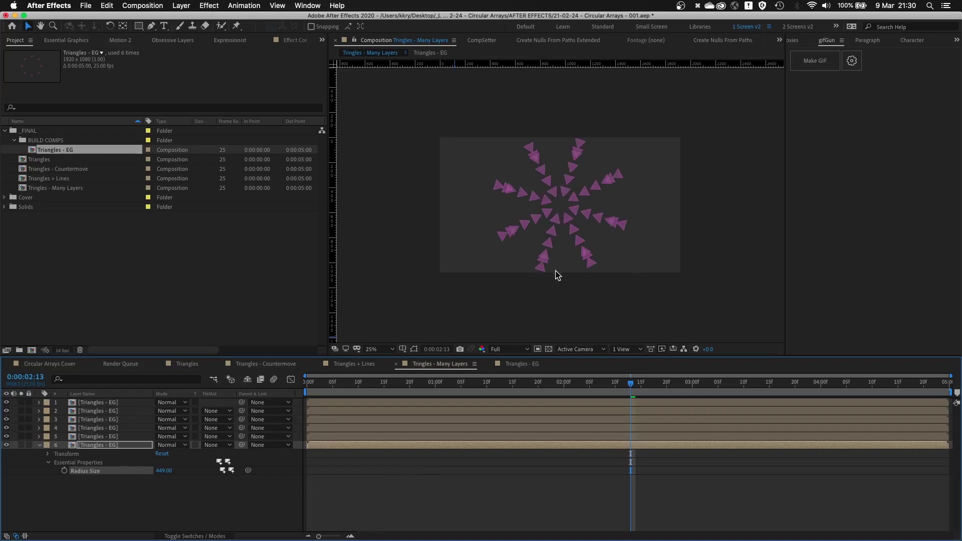
{"action": "left_click", "coordinate": [104, 436]}
{"action": "key", "text": "super+f"}
{"action": "type", "text": "rad"}
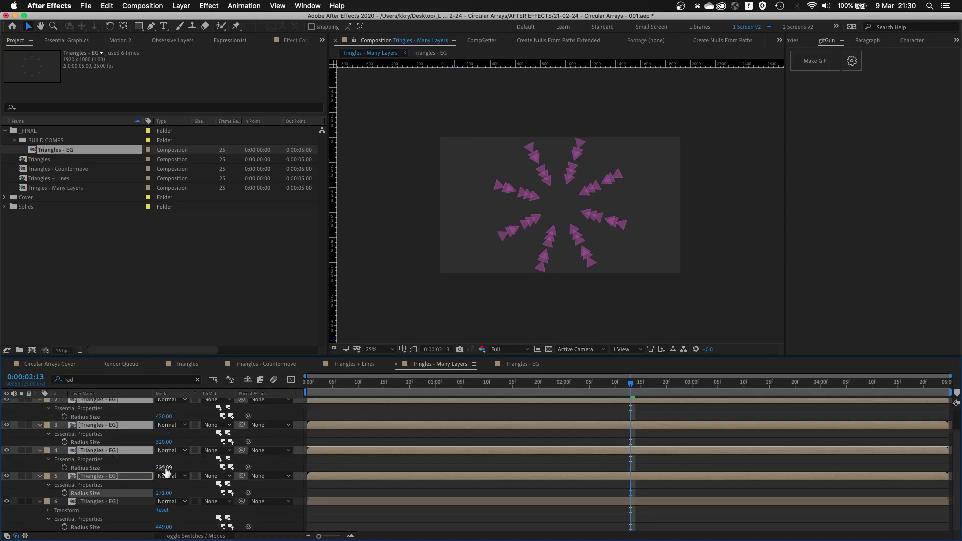
{"action": "left_click_drag", "start_coordinate": [165, 468], "coordinate": [115, 417]}
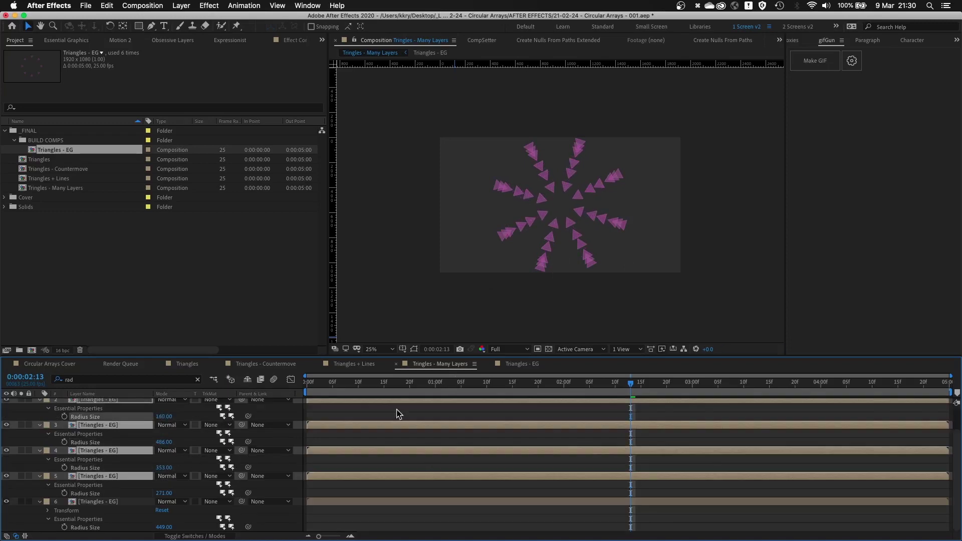
Scrub the animation to compare the rings, then open the Triangles - EG precomp.
{"action": "left_click", "coordinate": [306, 382]}
{"action": "left_click", "coordinate": [534, 285]}
{"action": "key", "text": "period"}
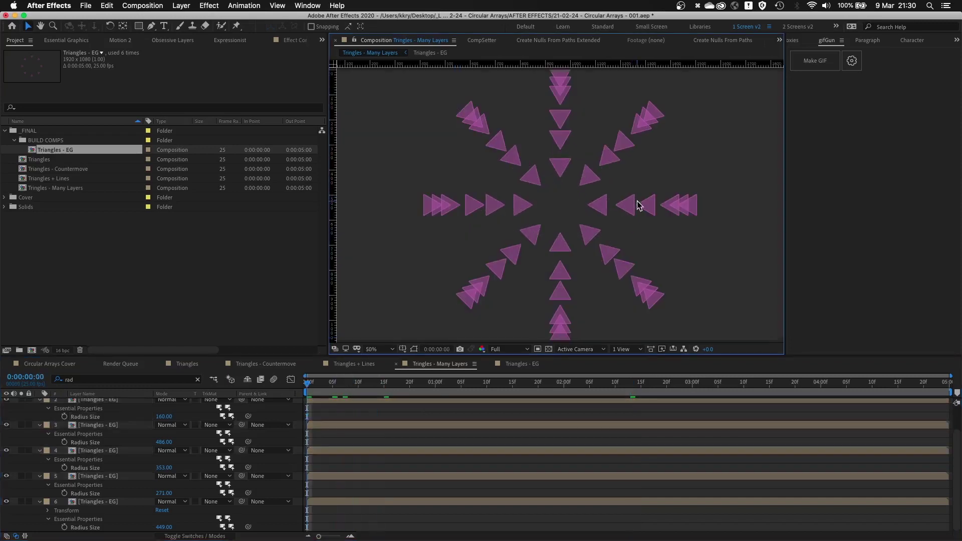
{"action": "left_click_drag", "start_coordinate": [313, 398], "coordinate": [630, 395]}
{"action": "key", "text": "comma"}
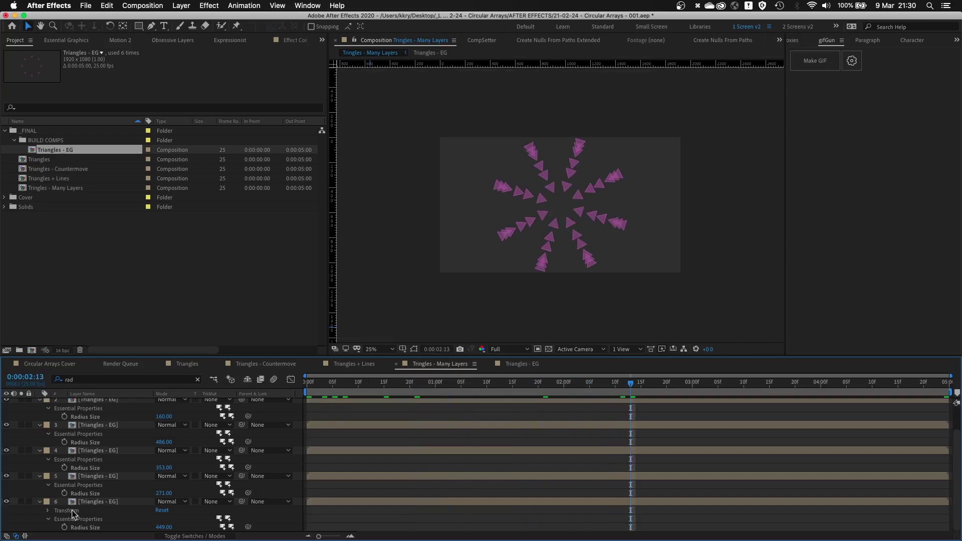
{"action": "double_click", "coordinate": [108, 503]}
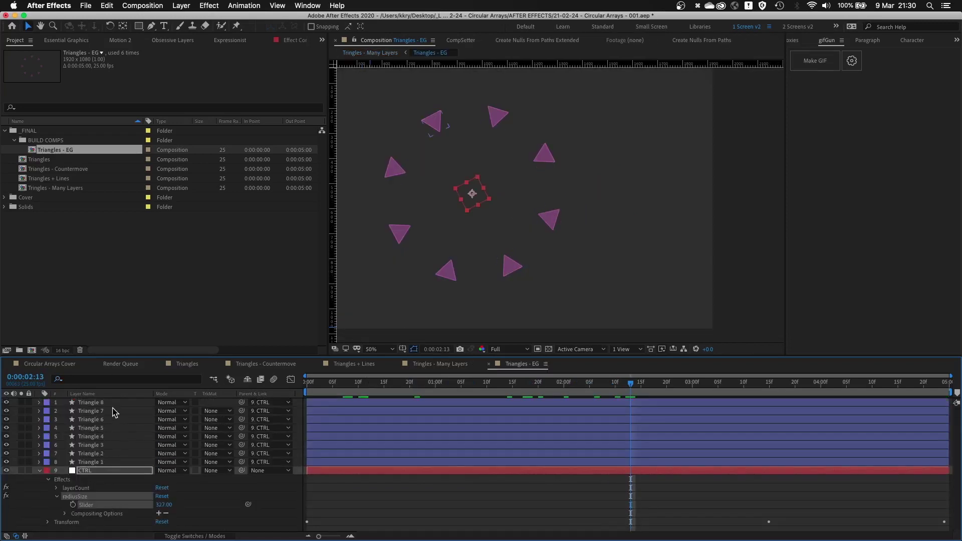
Duplicate the top triangle to reach fourteen and preview the ring zoomed in and out.
{"action": "key", "text": "super+d"}
{"action": "key", "text": "super+d"}
{"action": "key", "text": "super+d"}
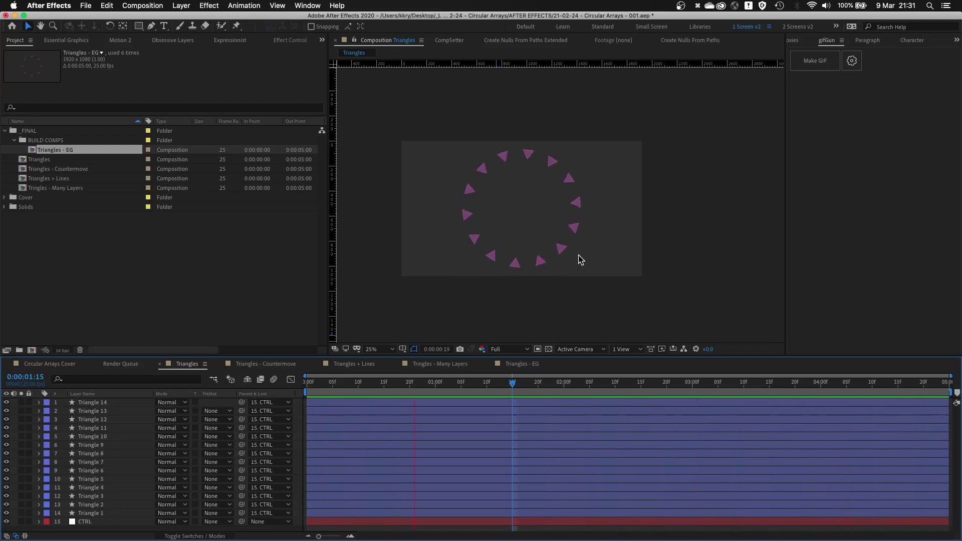
{"action": "key", "text": "period"}
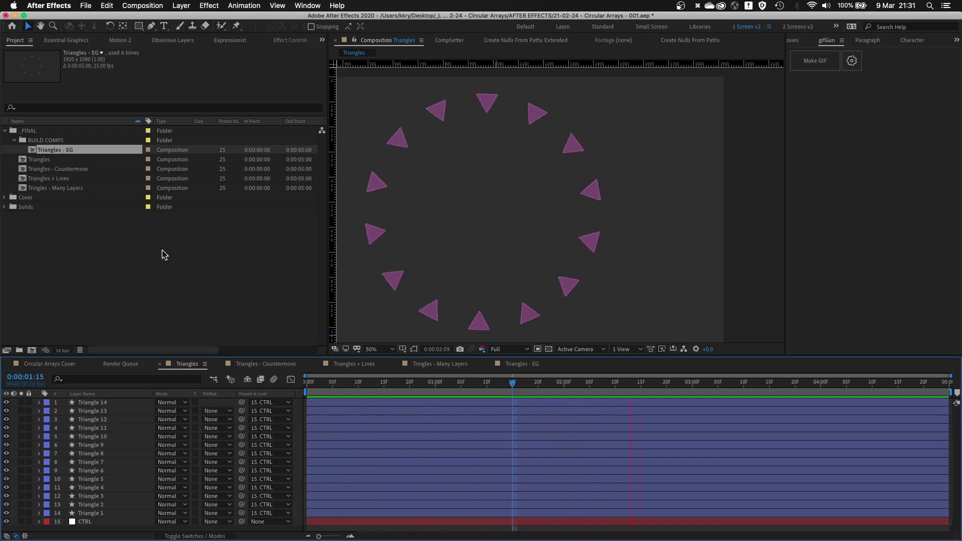
{"action": "key", "text": "comma"}
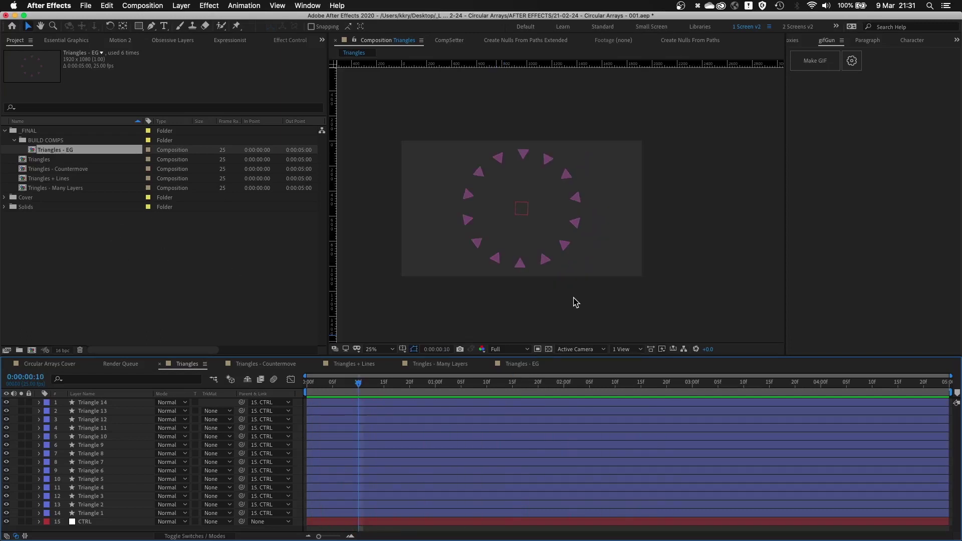